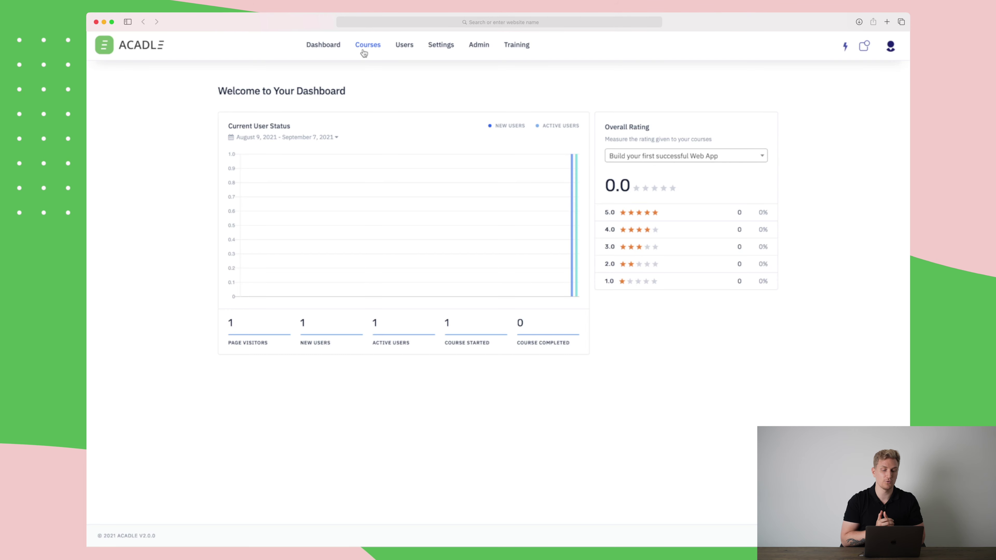
Look over the course and user lists, then open academy Settings on the Login Page tab.
left_click(364, 52)
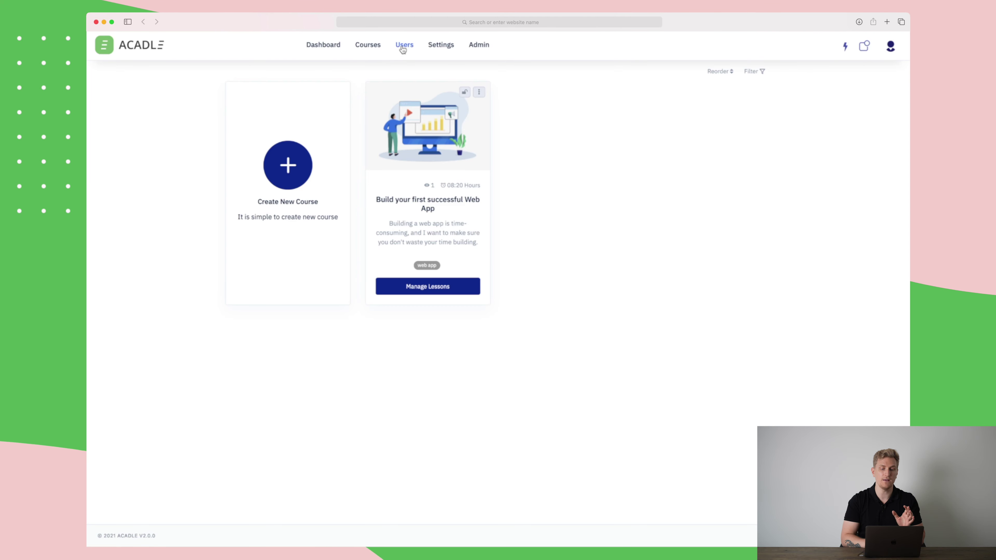
left_click(403, 46)
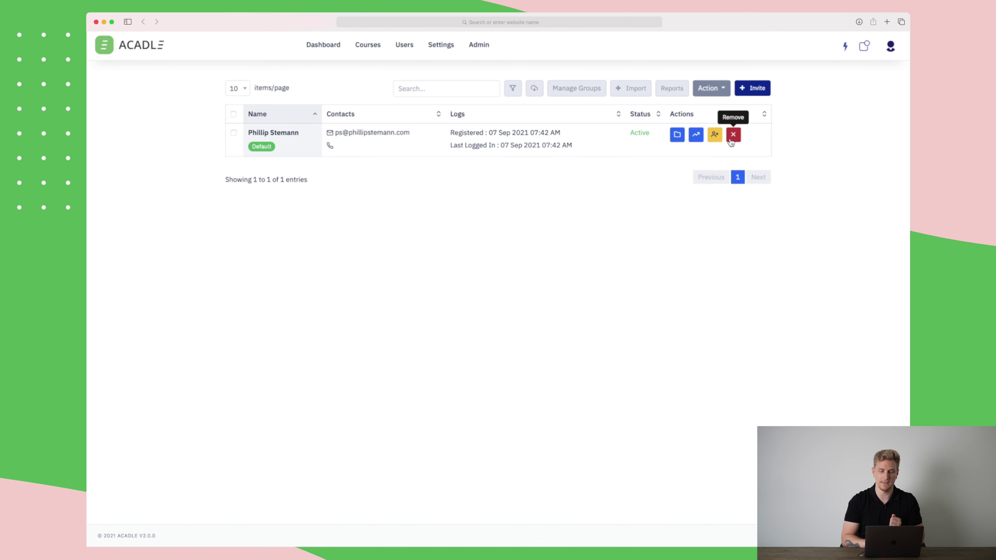
left_click(444, 46)
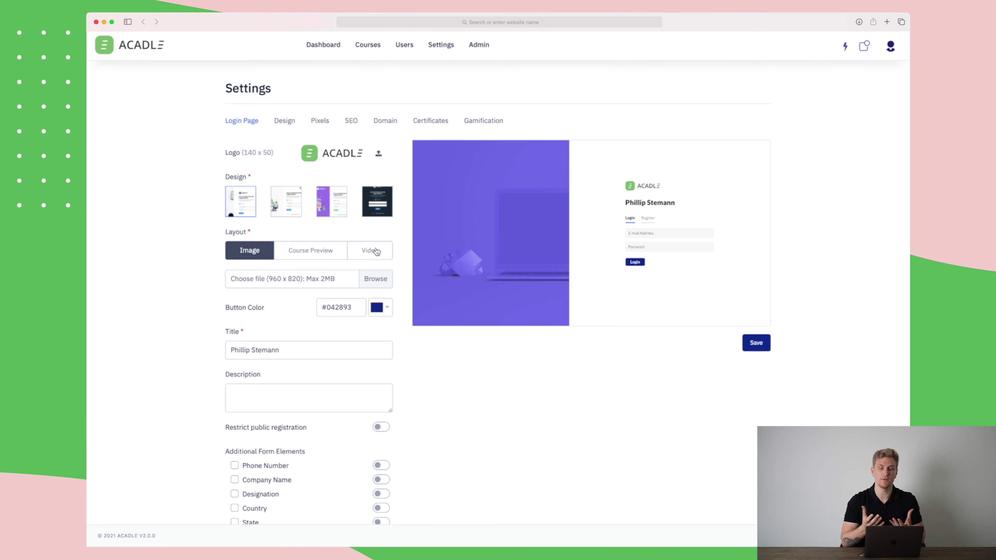
Choose the dark login page design (text #fff, background #2d374b) and begin the description.
left_click(375, 206)
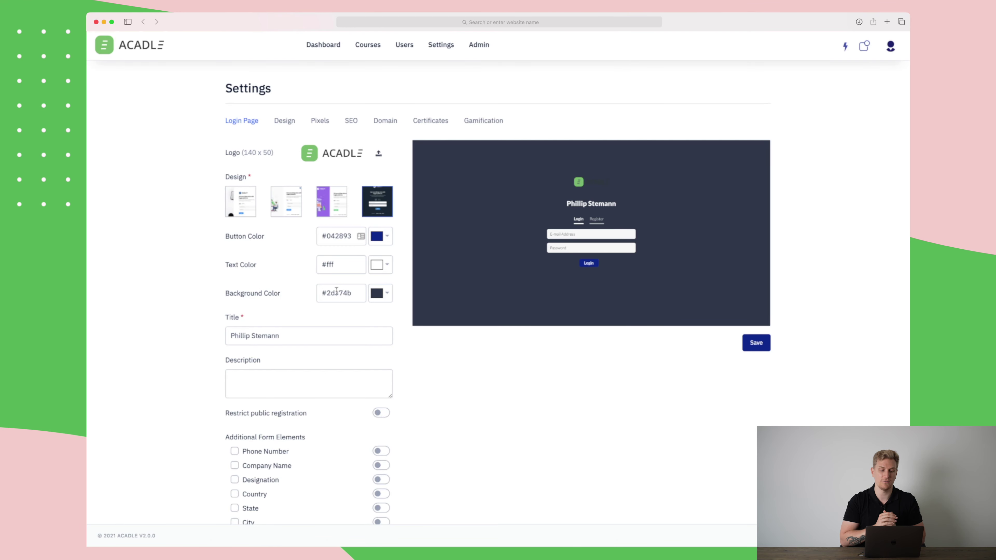
scroll(336, 291, "down", 2)
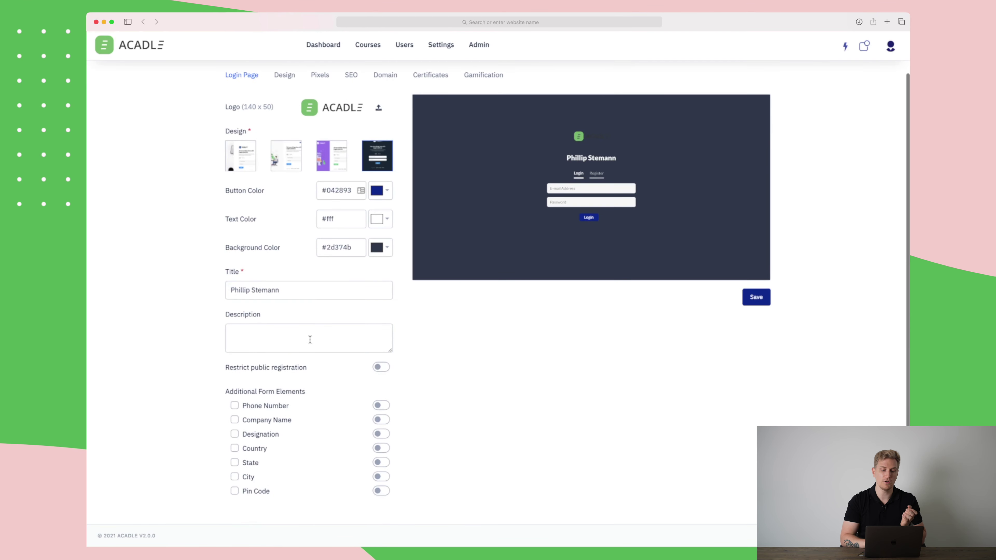
left_click(309, 339)
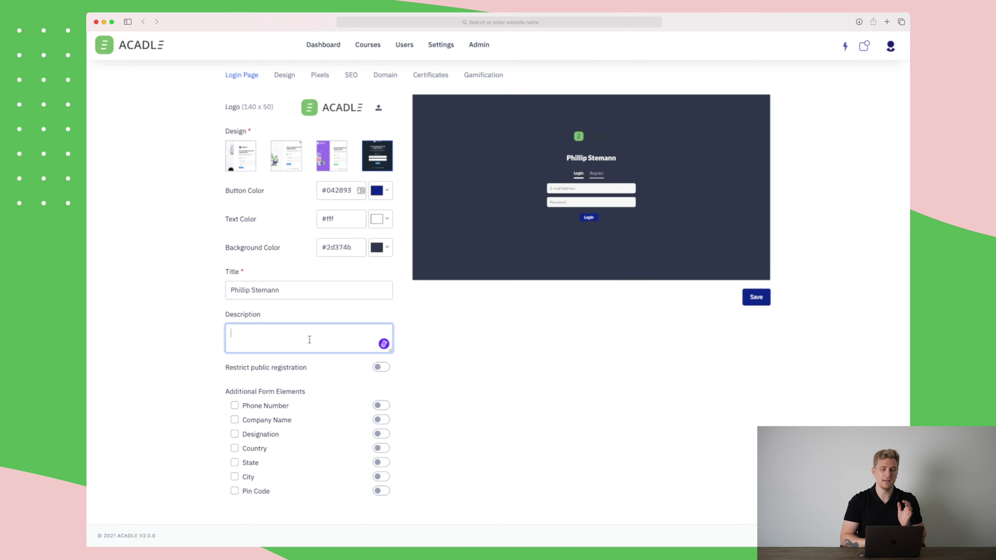
scroll(310, 339, "down", 1)
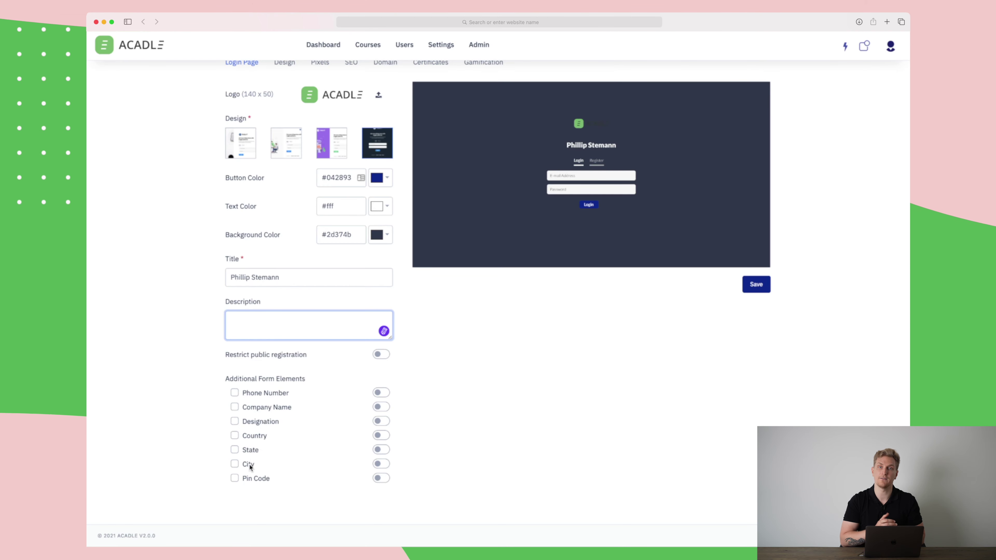
scroll(249, 464, "up", 3)
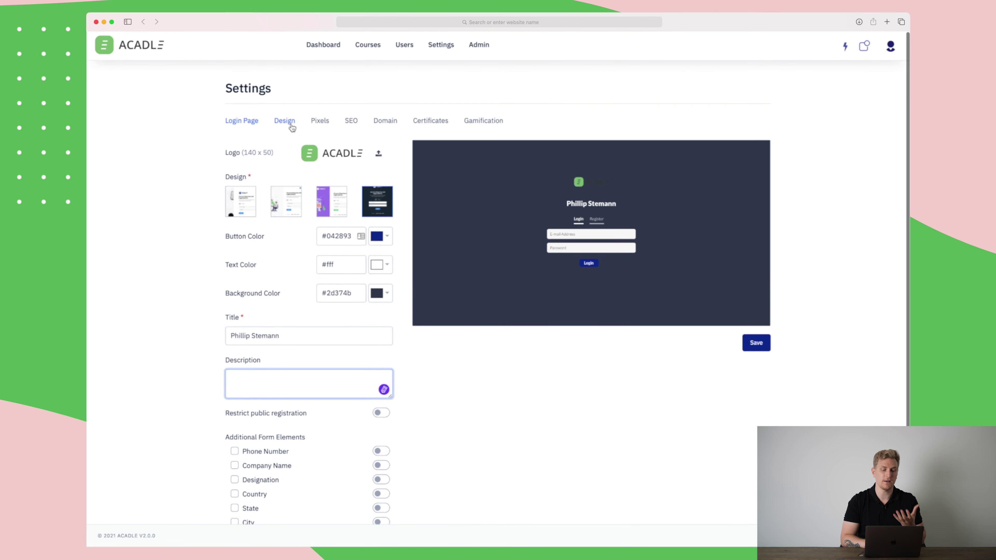
Review the Design lesson listing, button, quiz and font settings, then reach the Pixels scripts.
left_click(291, 125)
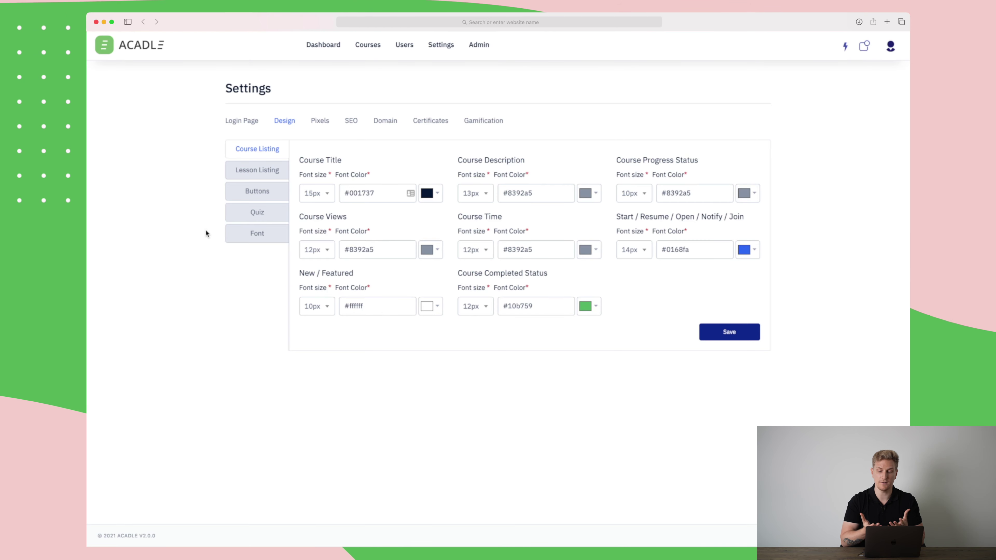
left_click(270, 171)
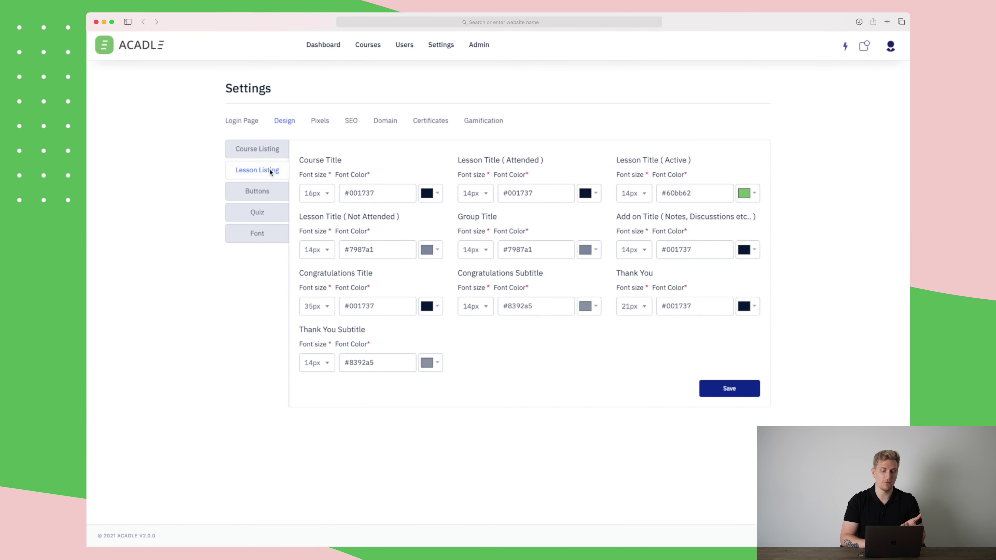
left_click(263, 196)
left_click(259, 212)
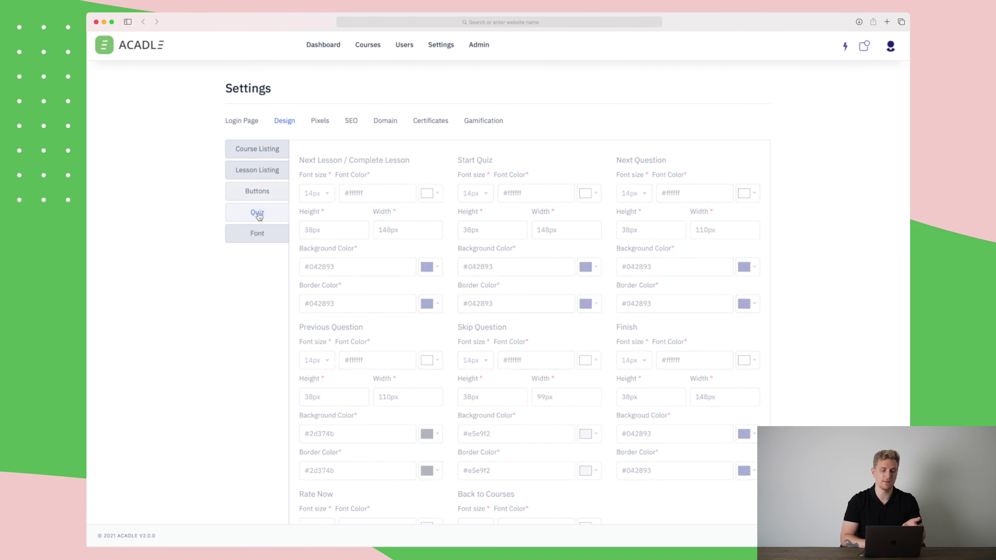
left_click(258, 235)
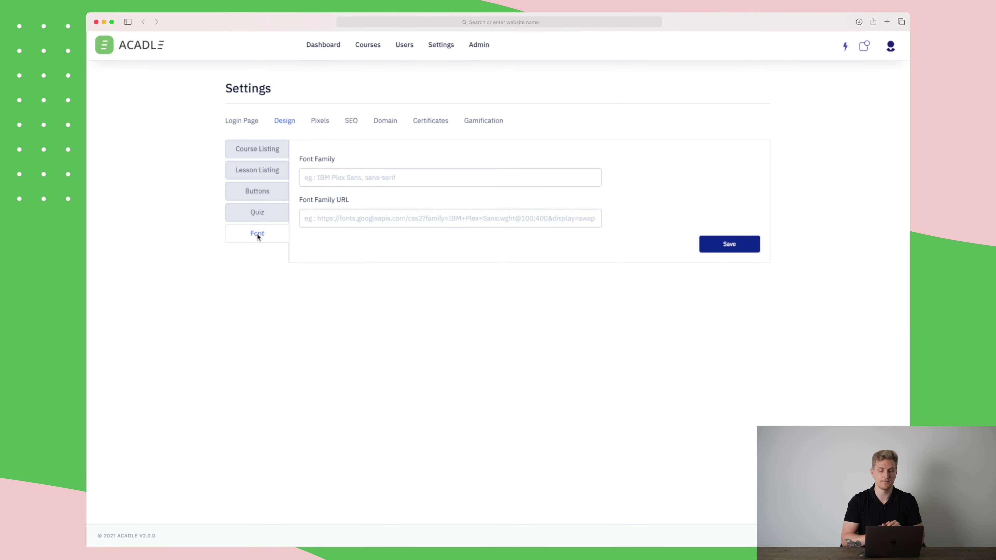
left_click(328, 121)
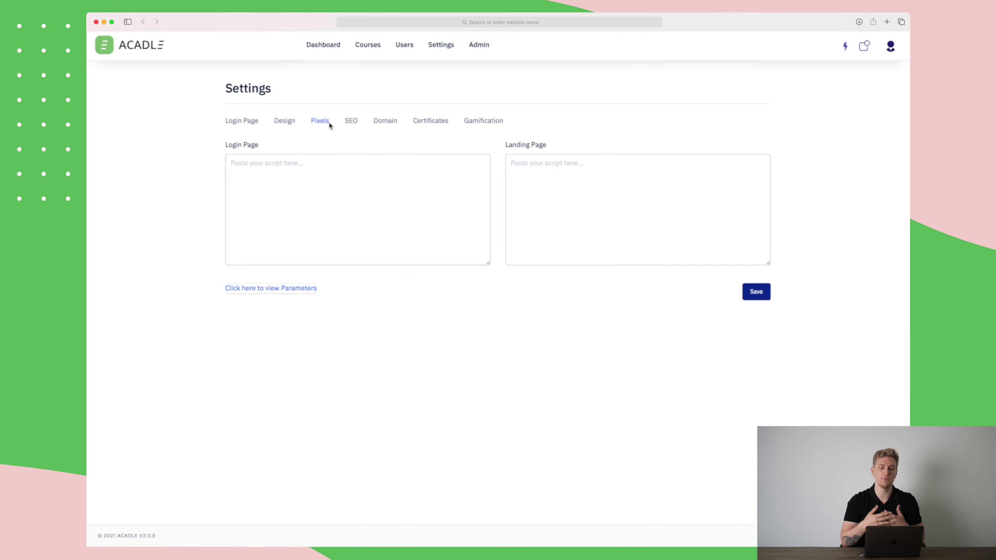
Check the SEO, custom domain and certificates settings on the way to gamification points.
left_click(351, 120)
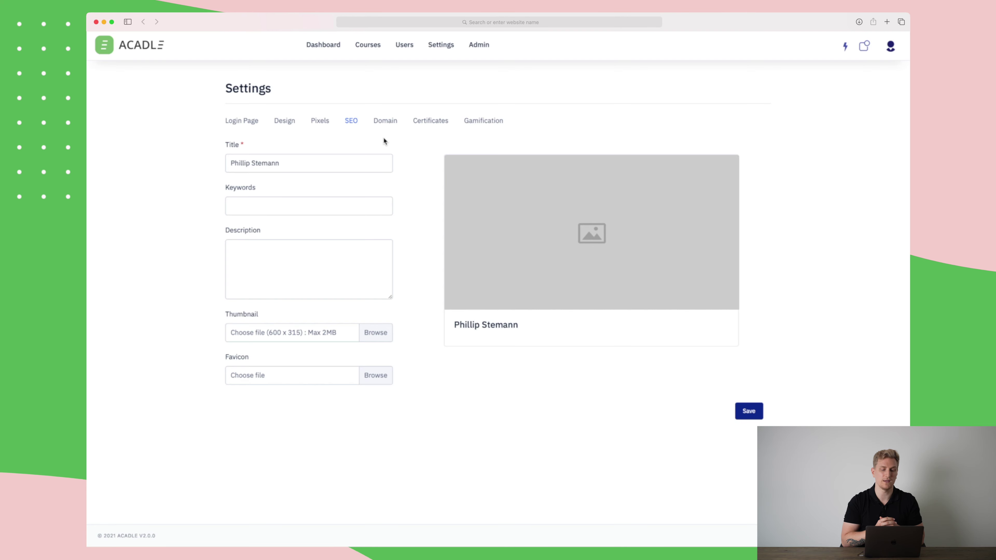
left_click(389, 125)
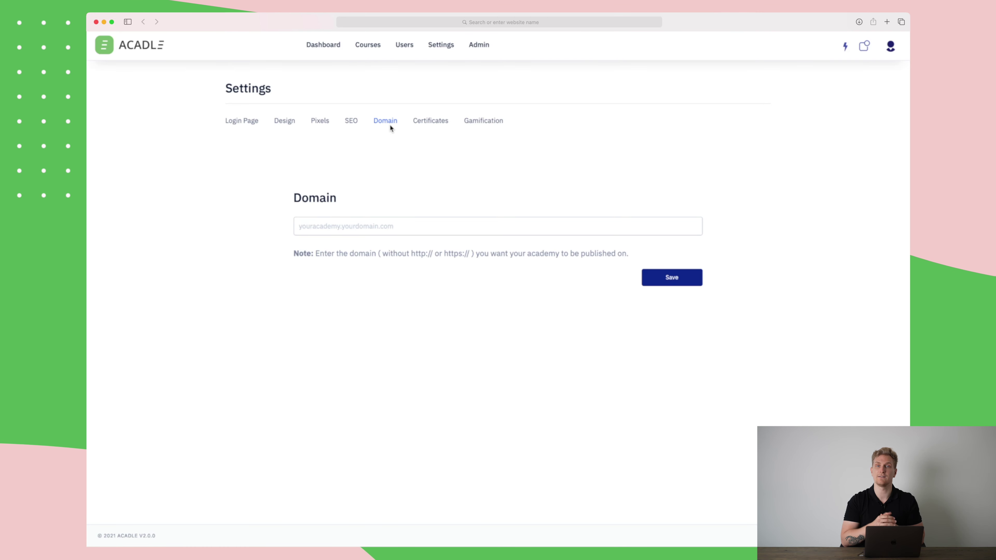
left_click(435, 126)
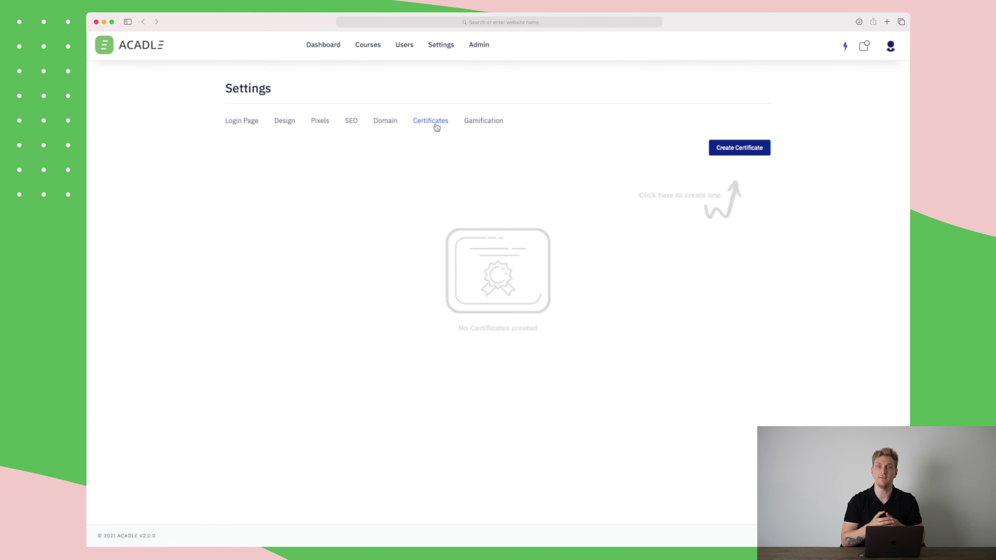
left_click(483, 122)
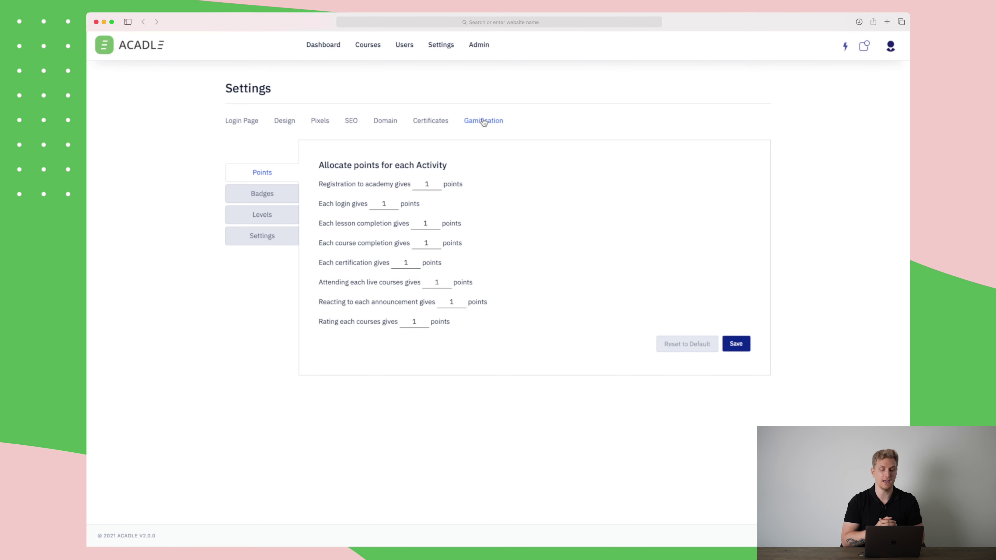
Check the gamification badges, levels and feature switches, then go to the Admin team page.
left_click(286, 200)
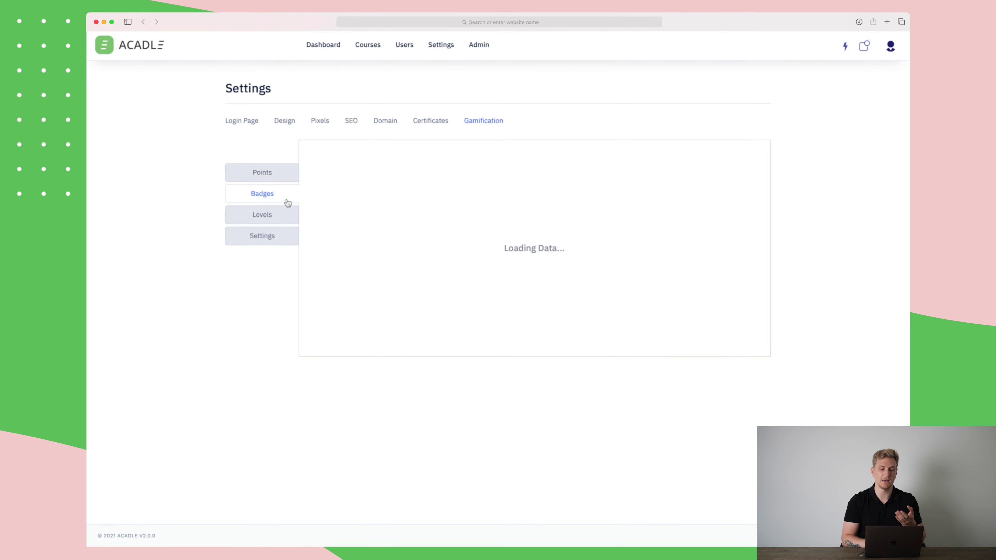
left_click(279, 216)
left_click(273, 243)
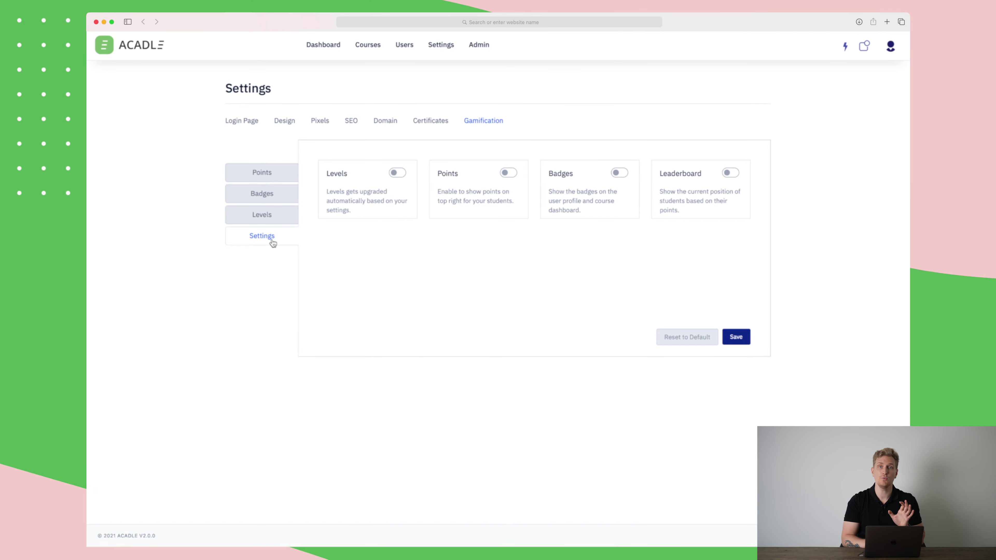
left_click(484, 46)
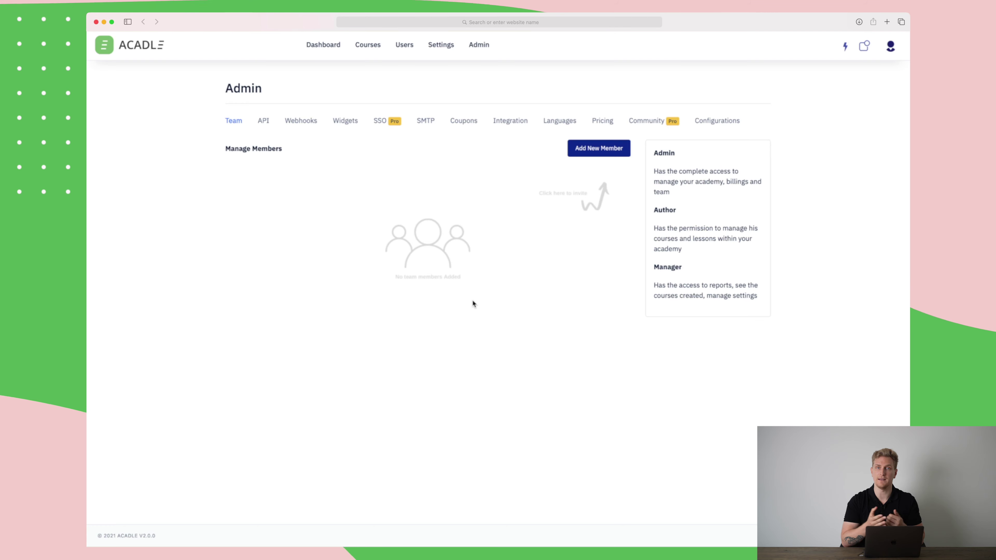
Step through the API key, webhooks, widget code and SMTP settings to the coupon generator.
left_click(267, 123)
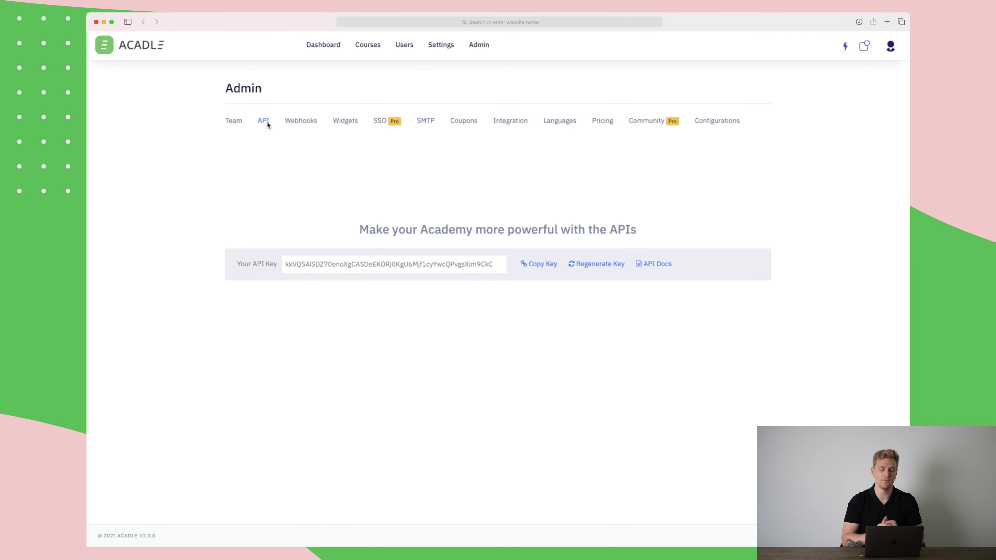
left_click(298, 123)
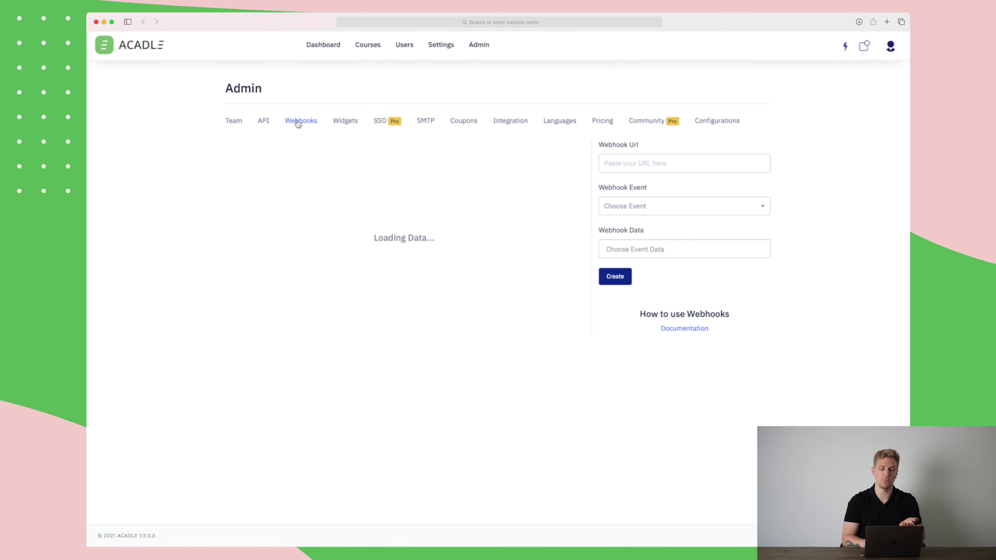
left_click(353, 122)
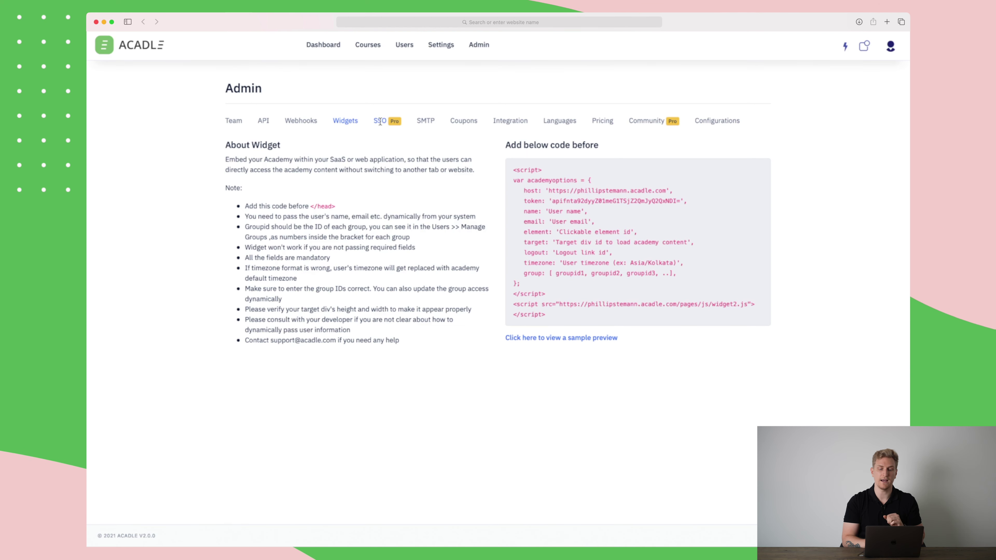
left_click(418, 124)
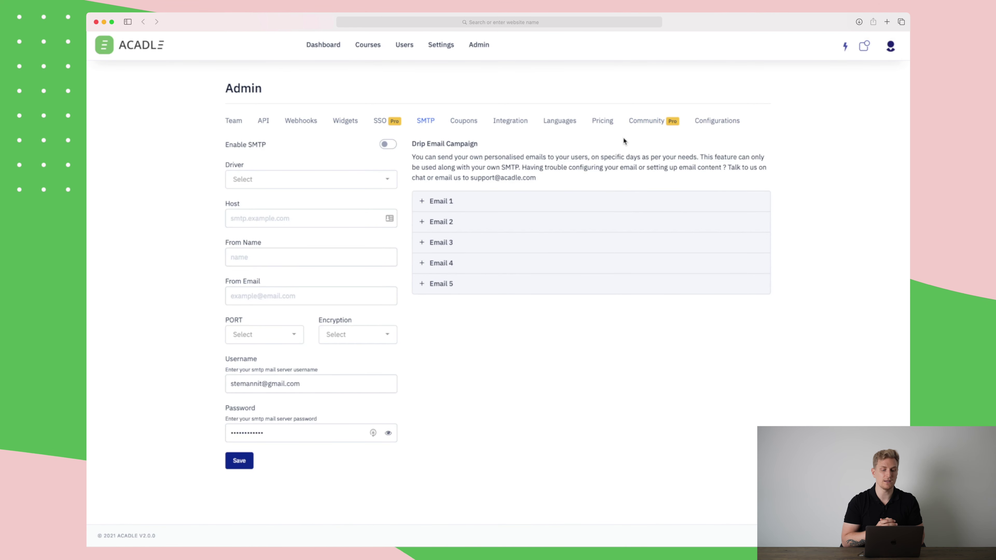
left_click(465, 123)
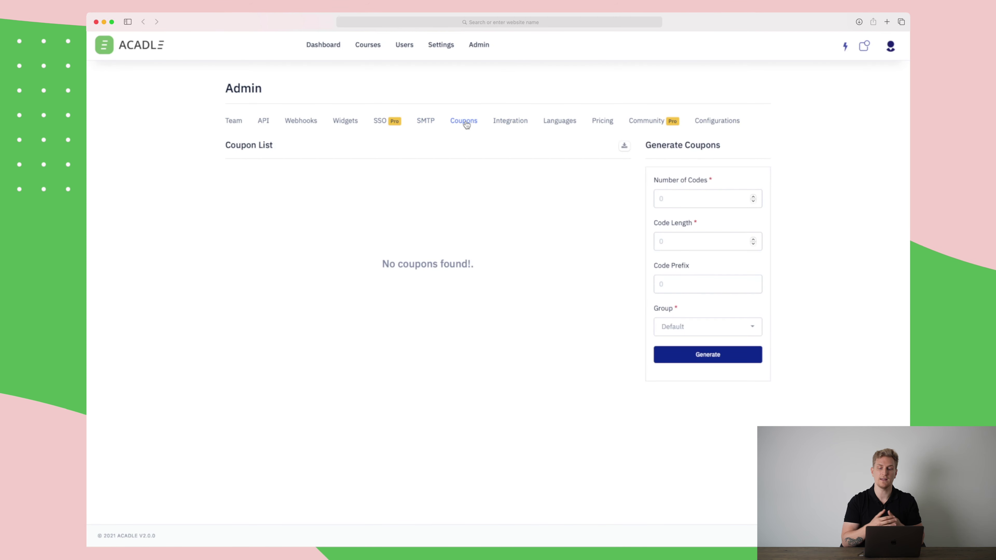
Browse the integrations and language labels, then start a new plan under Pricing.
left_click(510, 122)
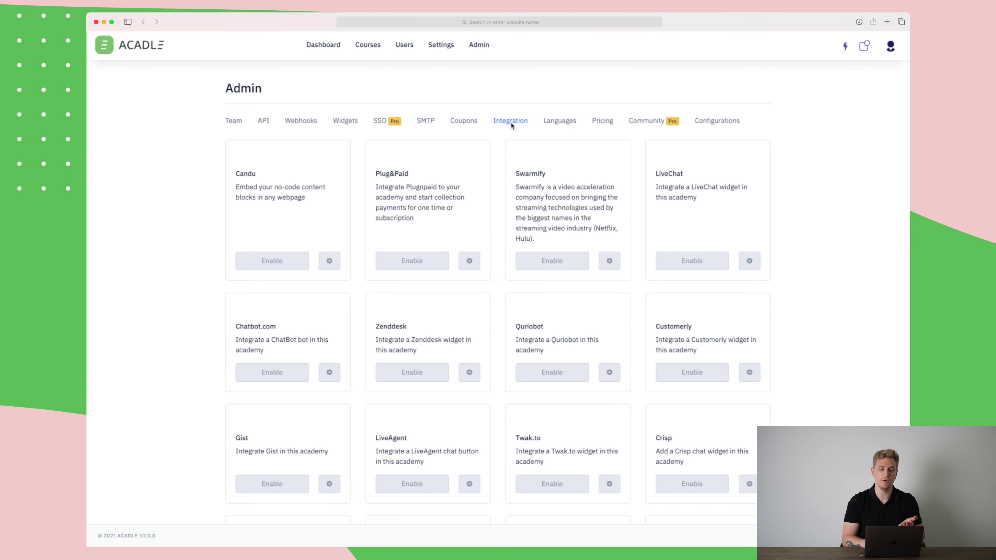
scroll(521, 156, "down", 10)
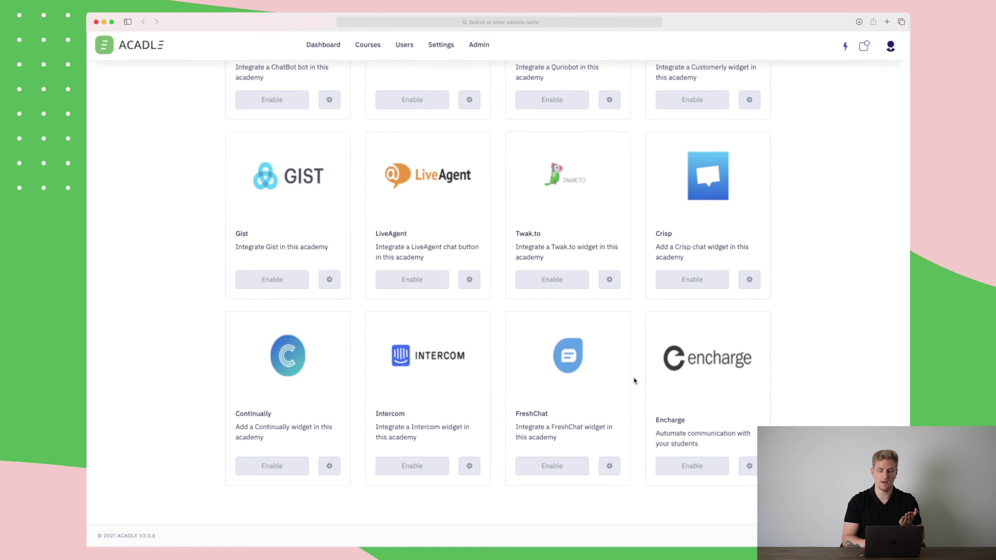
scroll(684, 365, "up", 2)
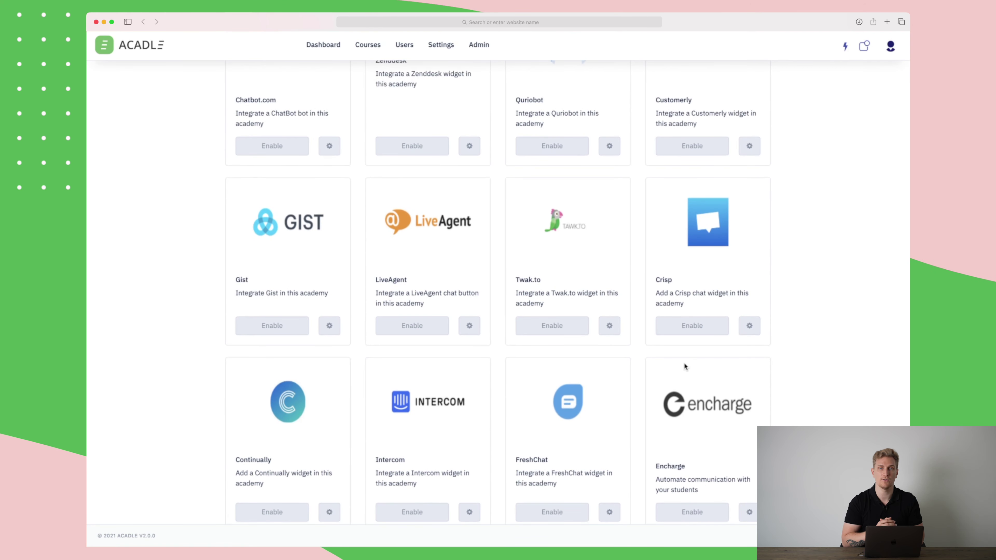
scroll(684, 362, "up", 8)
left_click(568, 125)
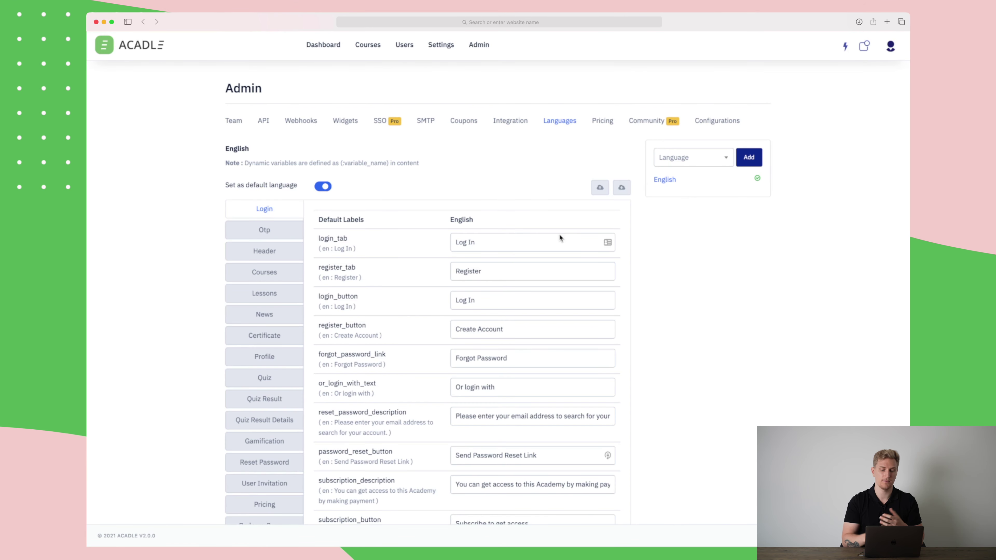
left_click(602, 123)
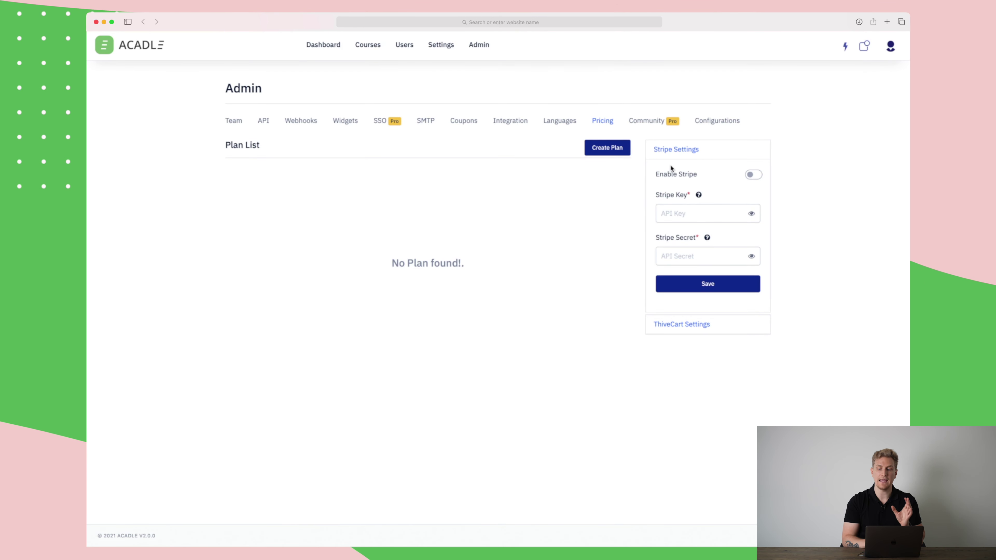
left_click(607, 148)
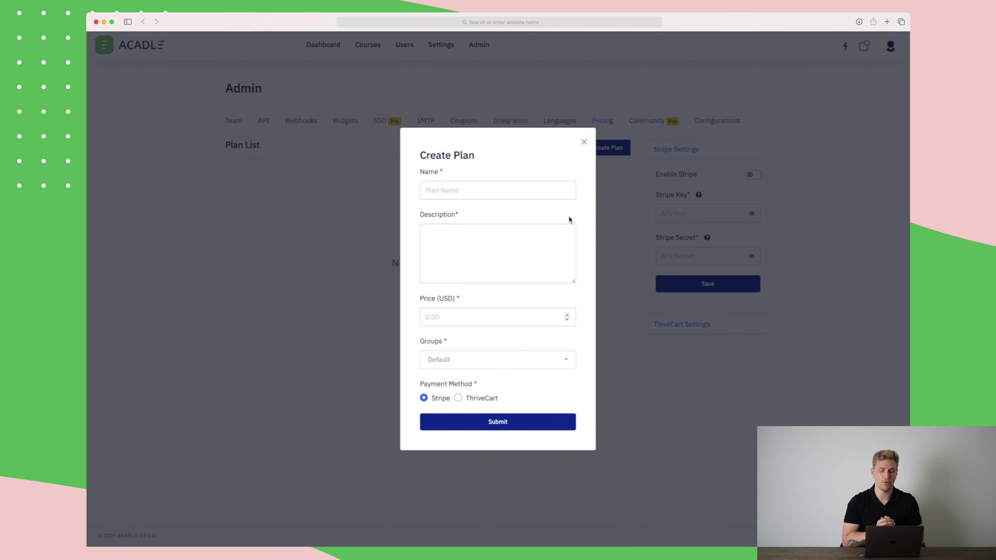
Close the new plan form without saving and view the Admin Configurations options.
left_click(533, 362)
left_click(584, 344)
left_click(646, 124)
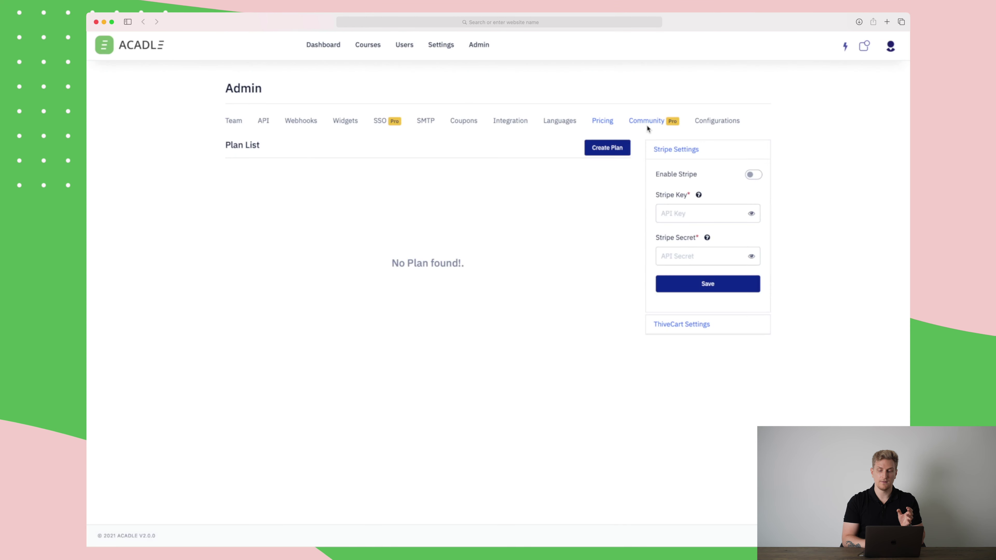
left_click(711, 120)
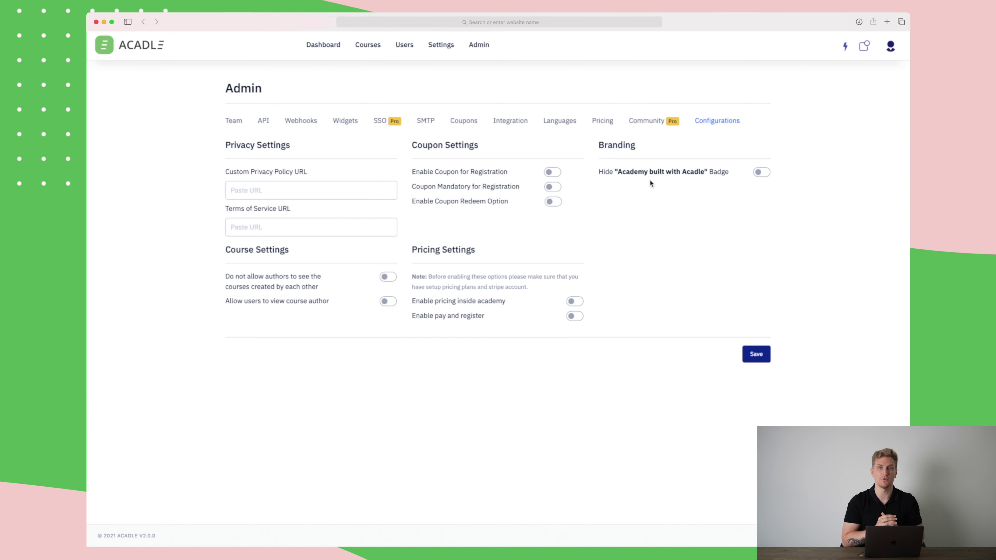
Start a new course named 'YouTube video' with the description 'Youtubde Description'.
left_click(370, 47)
left_click(287, 168)
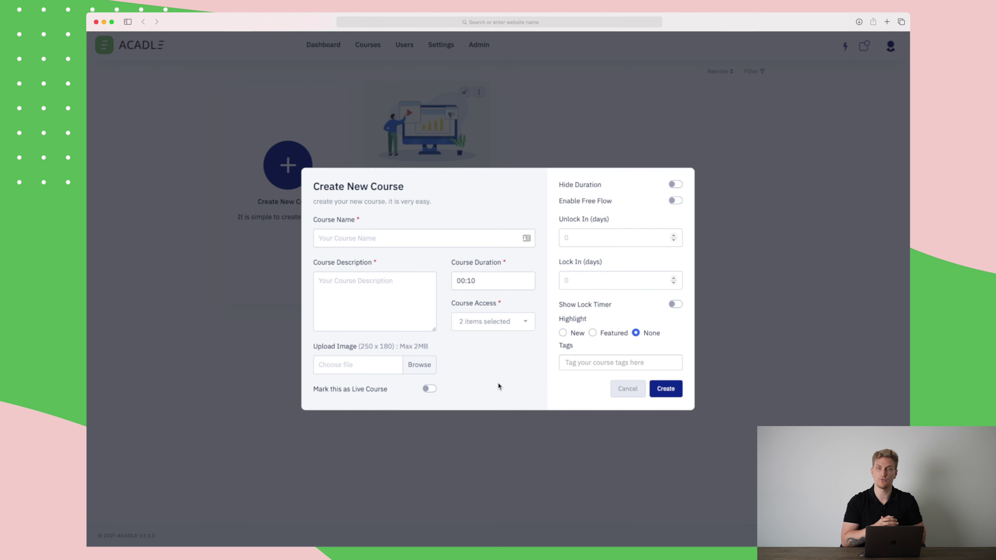
left_click(384, 240)
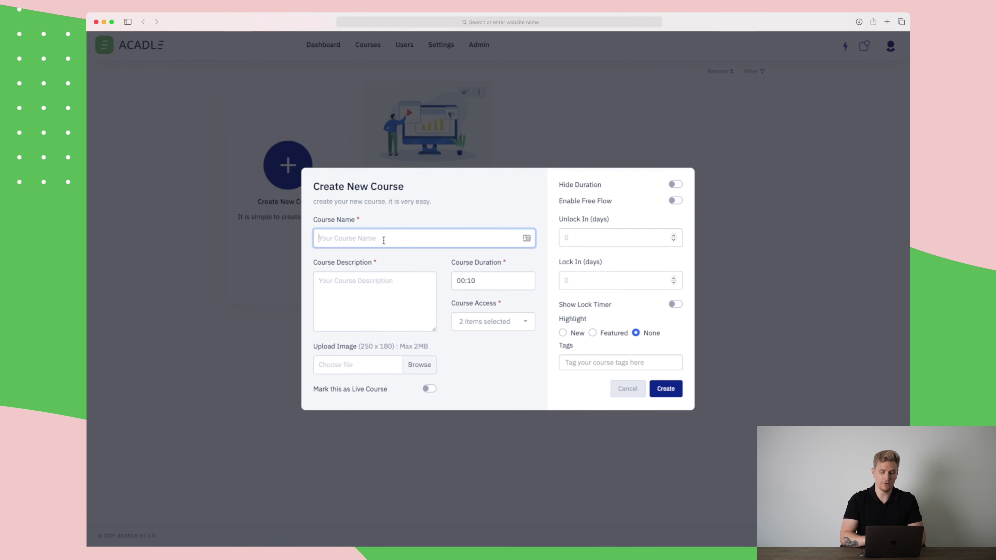
type("YouTube video")
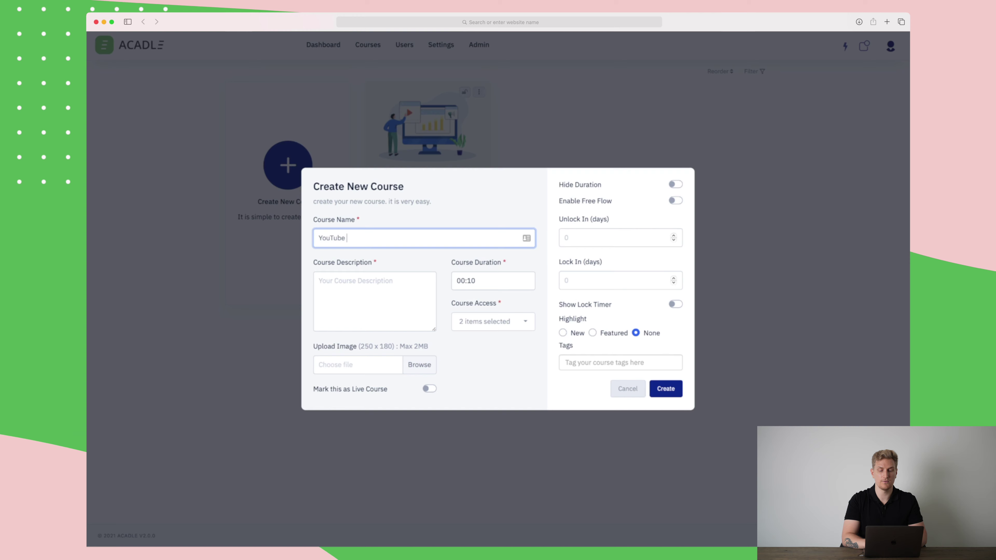
key("Tab")
type("Youtubde Description")
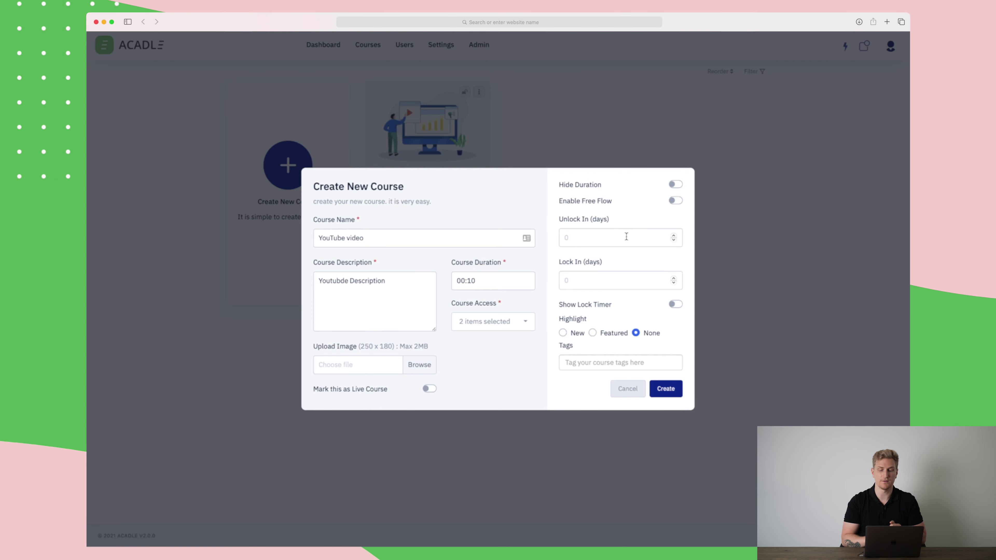
Turn on Show Lock Timer, set Highlight to None, and create the course.
left_click(592, 279)
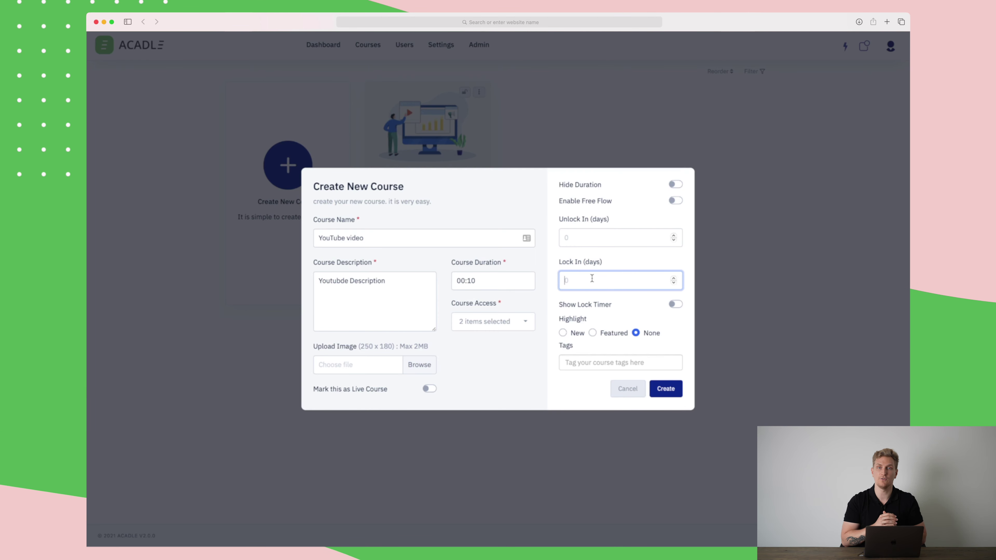
left_click(675, 305)
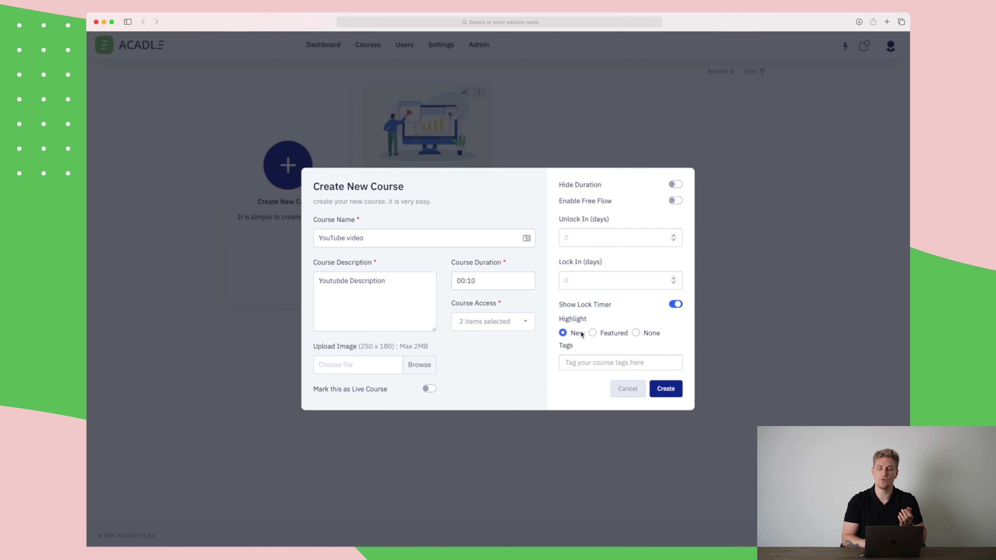
left_click(649, 332)
left_click(628, 361)
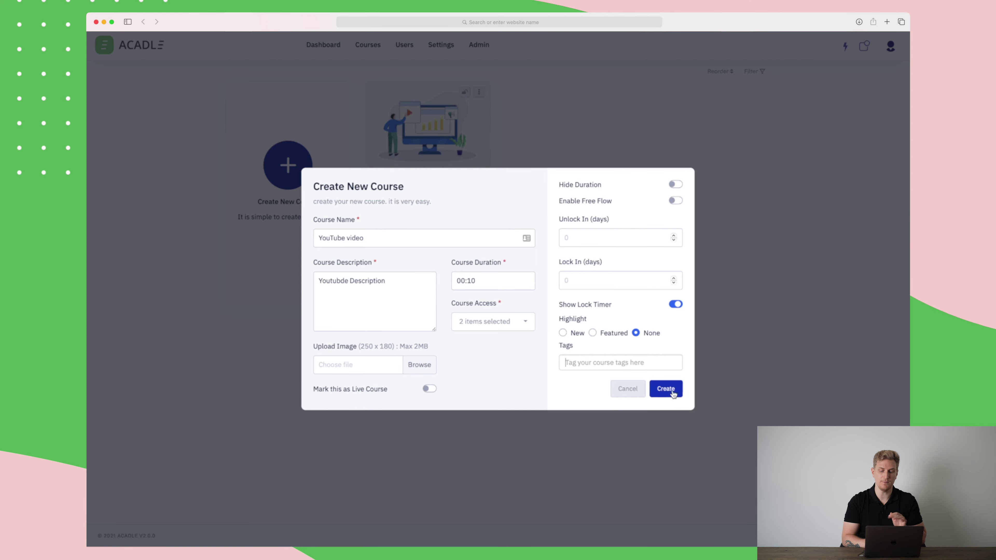
left_click(673, 394)
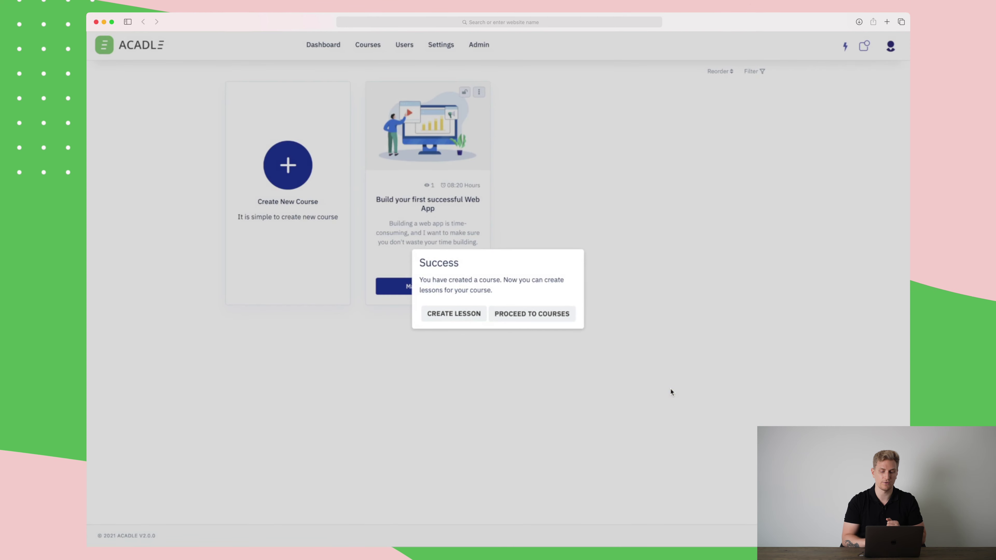
From the success popup, open the YouTube video course content and its add-content choices.
left_click(462, 317)
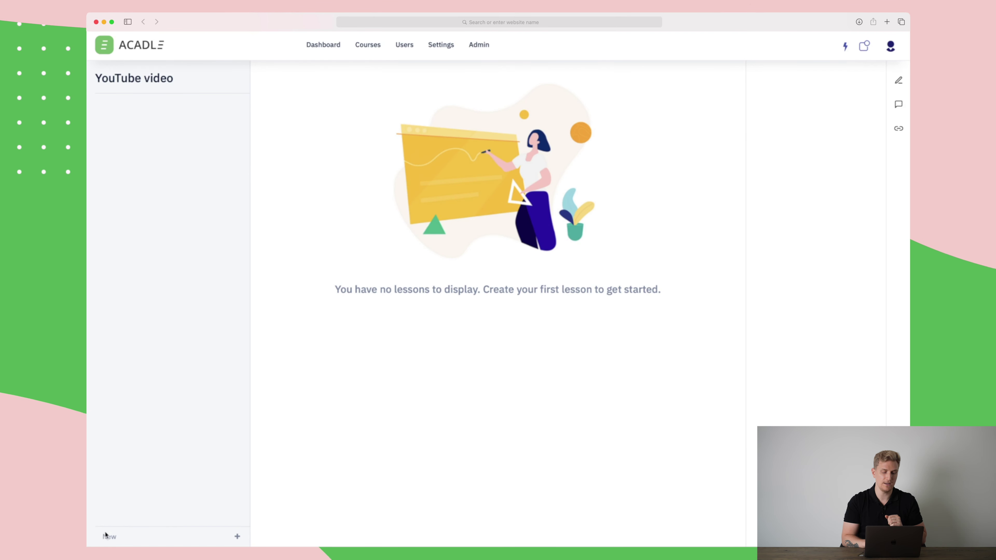
left_click(237, 537)
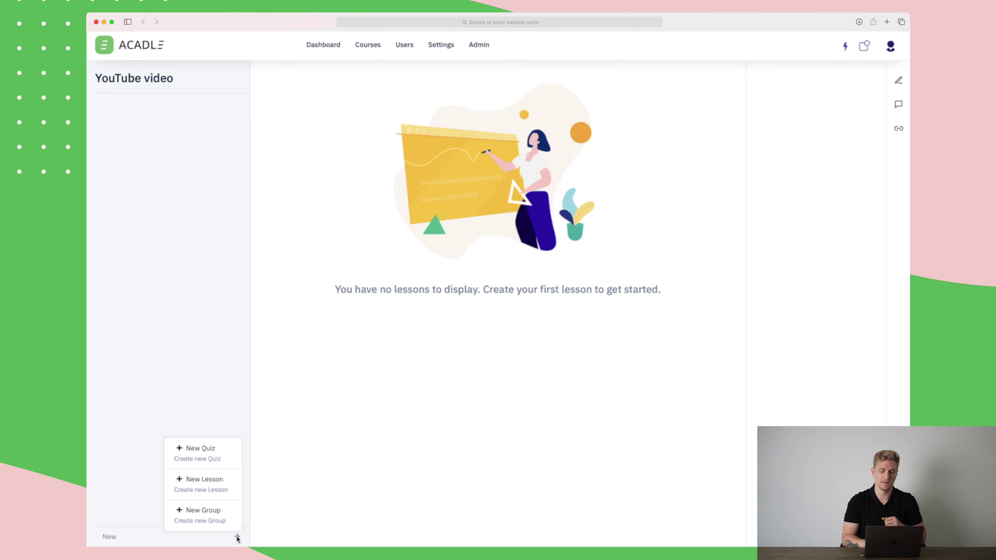
Create a new lesson titled 'Lesson 1' in the course and save it.
left_click(213, 493)
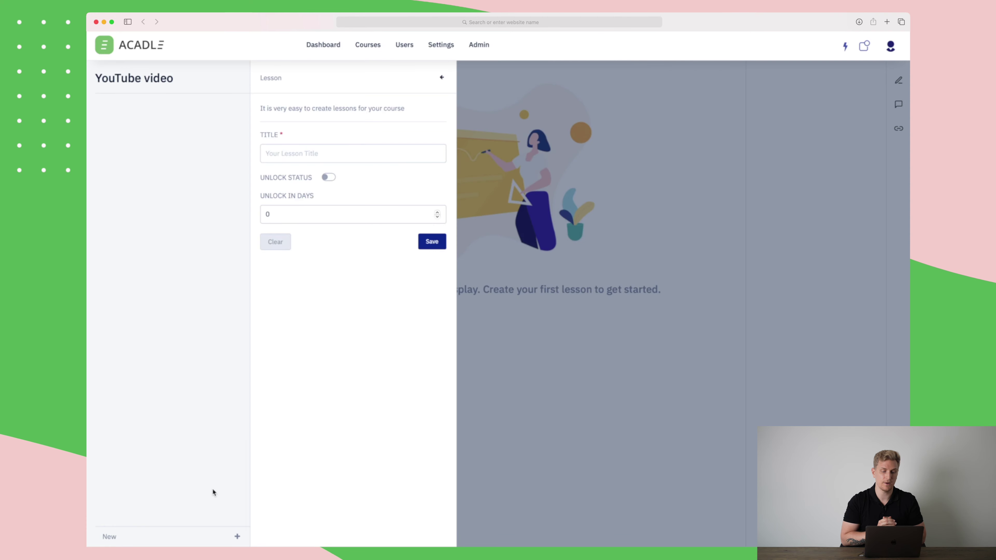
left_click(319, 149)
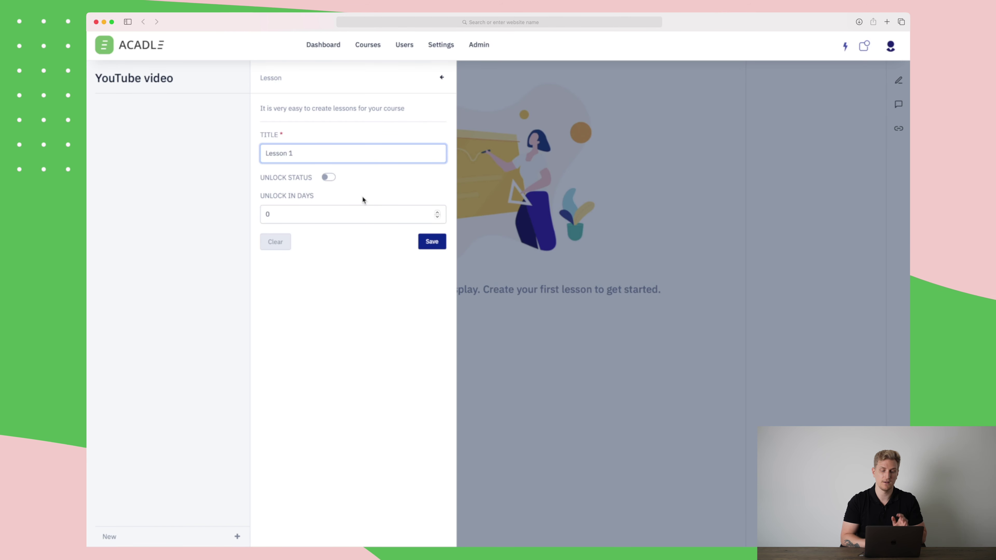
left_click(431, 242)
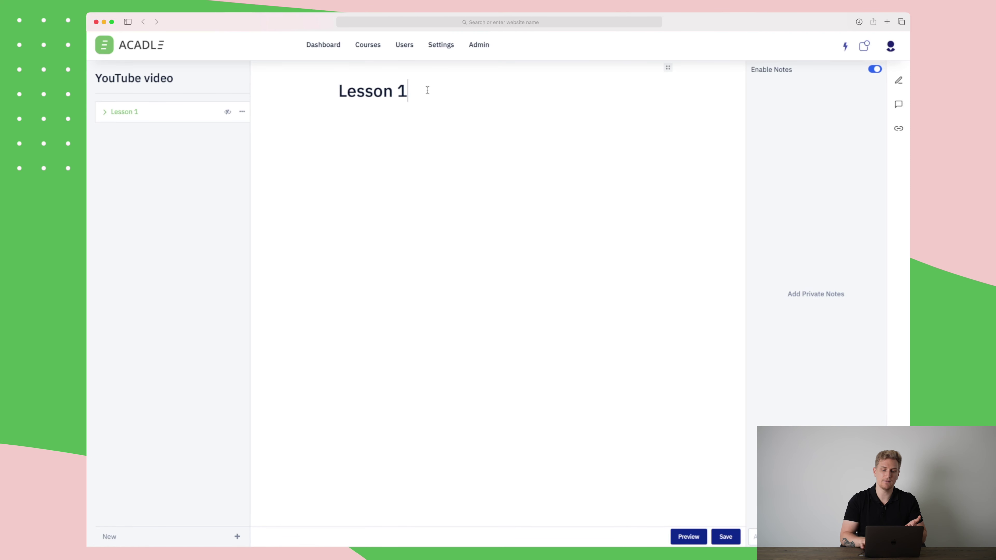
Write 'Lesson 1 is right here.' as the lesson body and save.
key("Return")
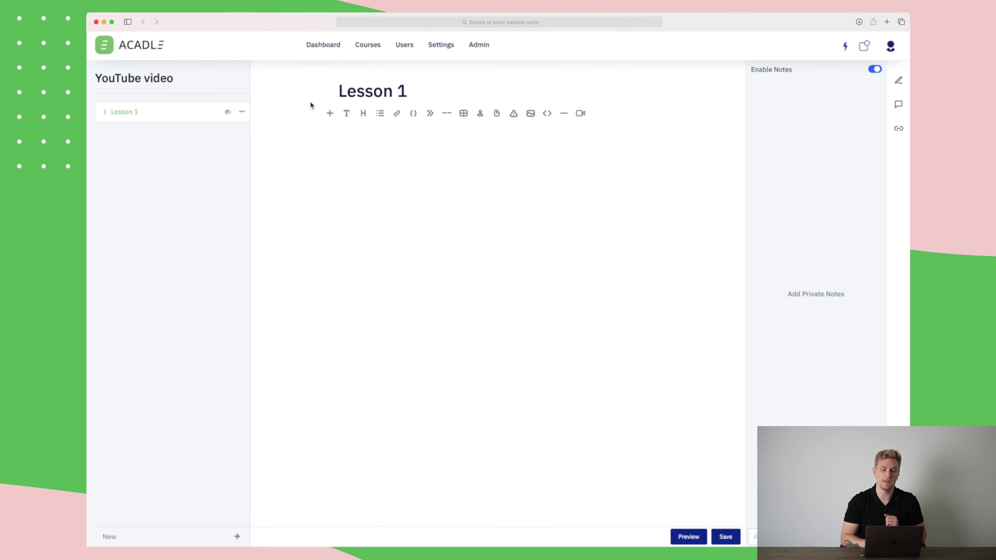
left_click(364, 115)
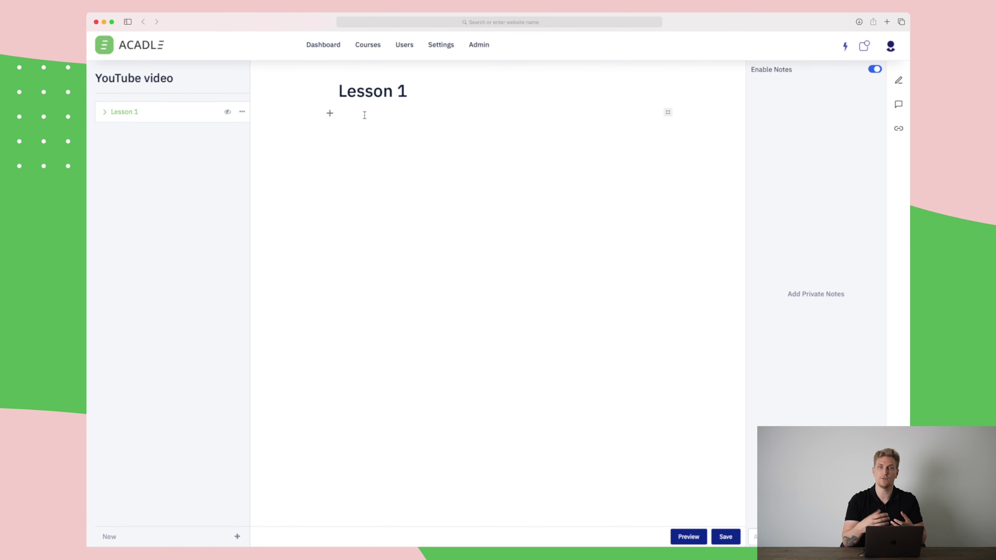
type("Lesson 1 is right here.")
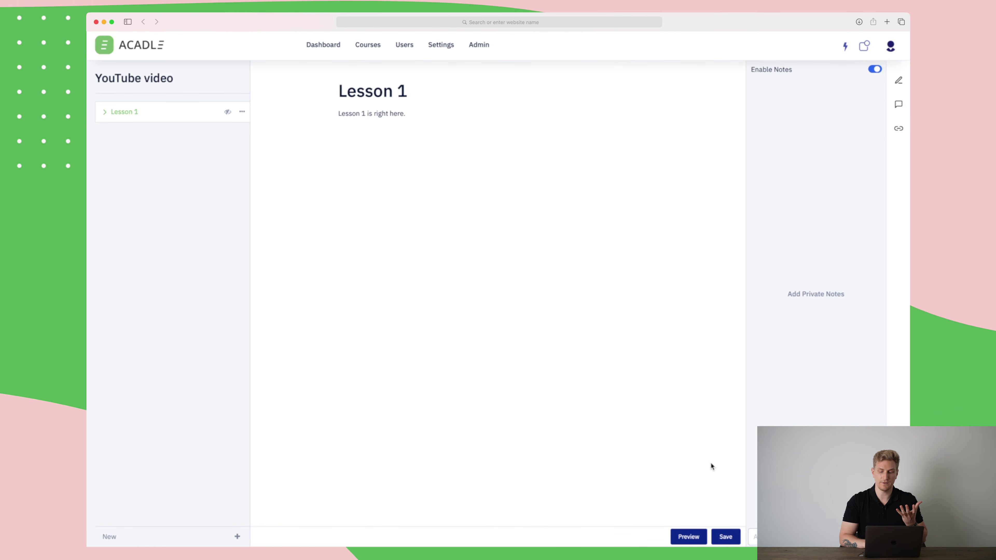
left_click(725, 538)
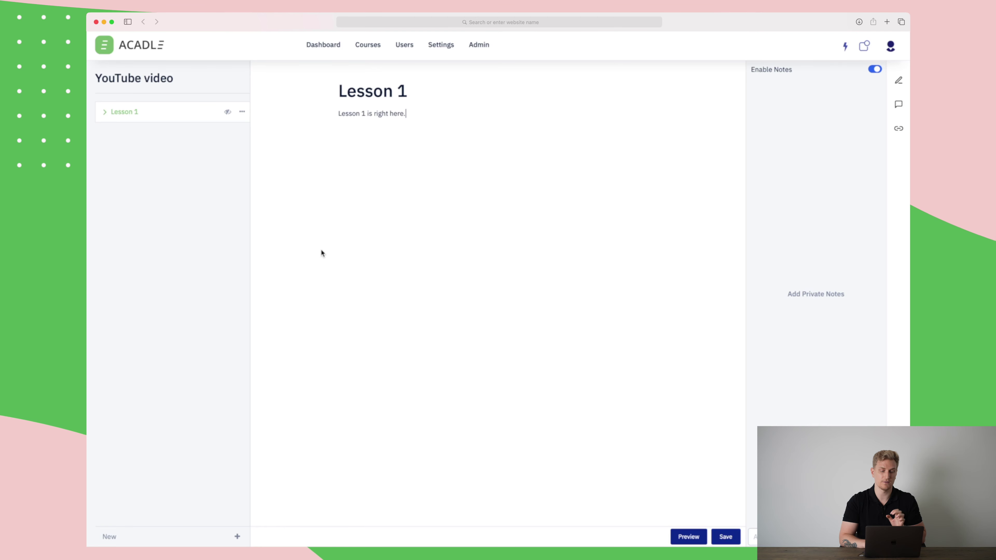
Create a new quiz titled 'What have your learned this far?'.
left_click(237, 537)
left_click(210, 449)
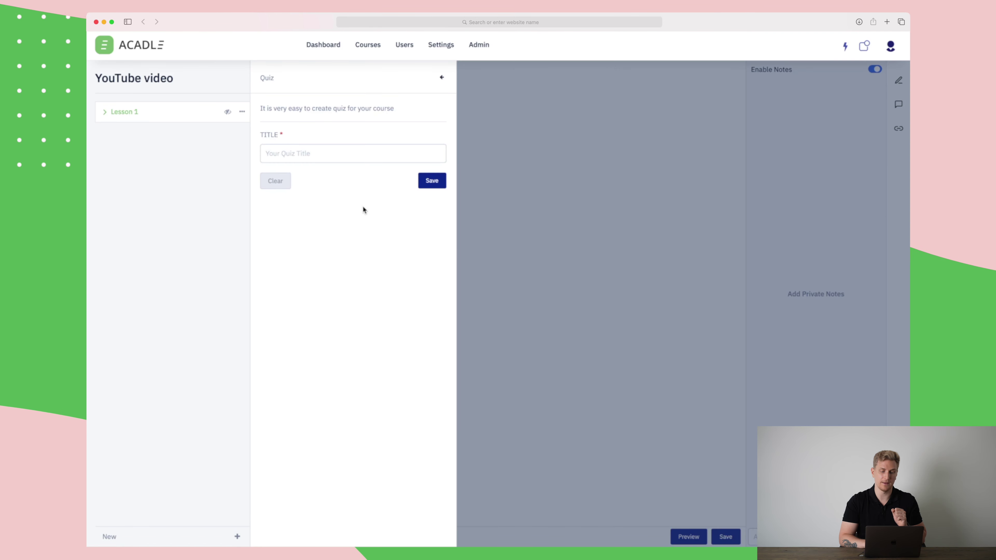
left_click(343, 156)
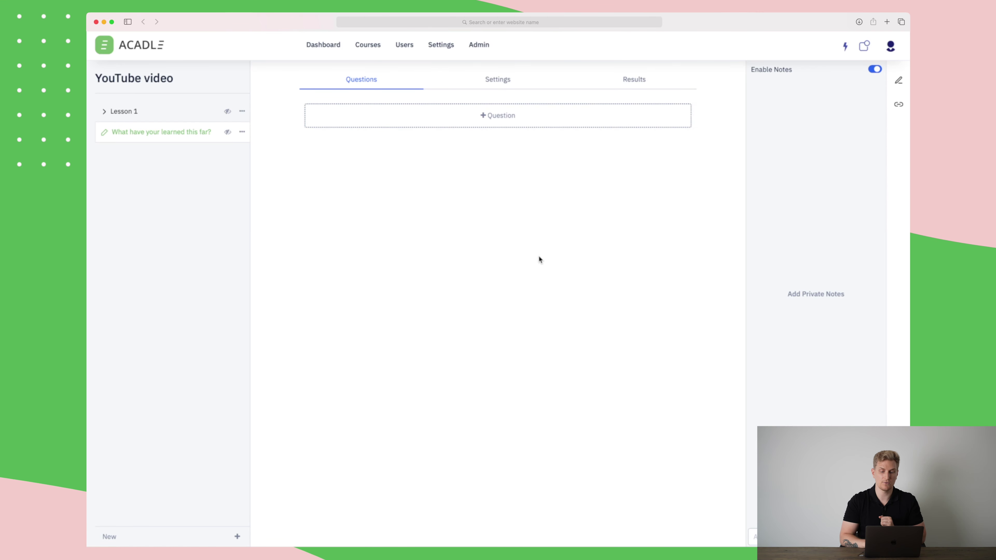
Add question 1, 'How many lessons does this course have?', with answers 1, 2, 3 and 4.
left_click(501, 119)
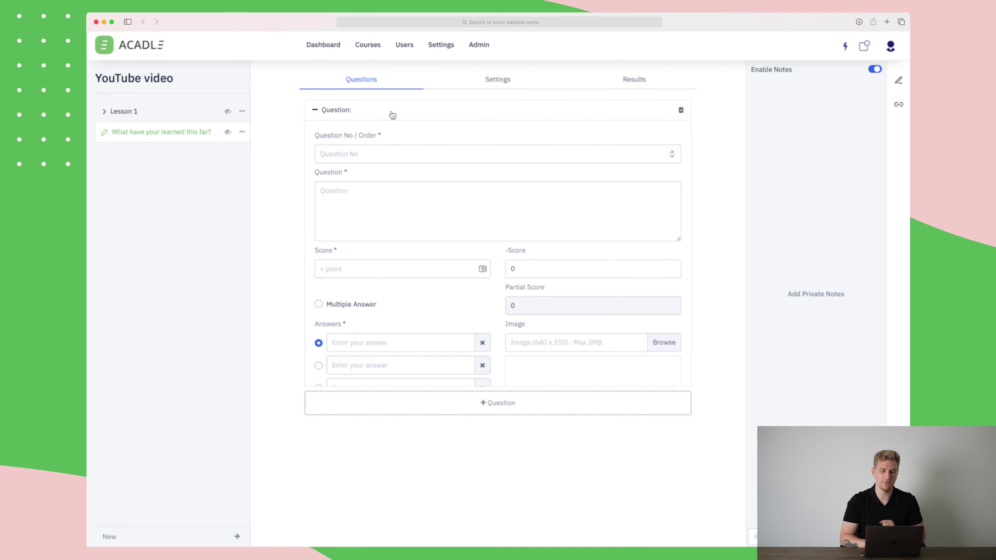
left_click(373, 156)
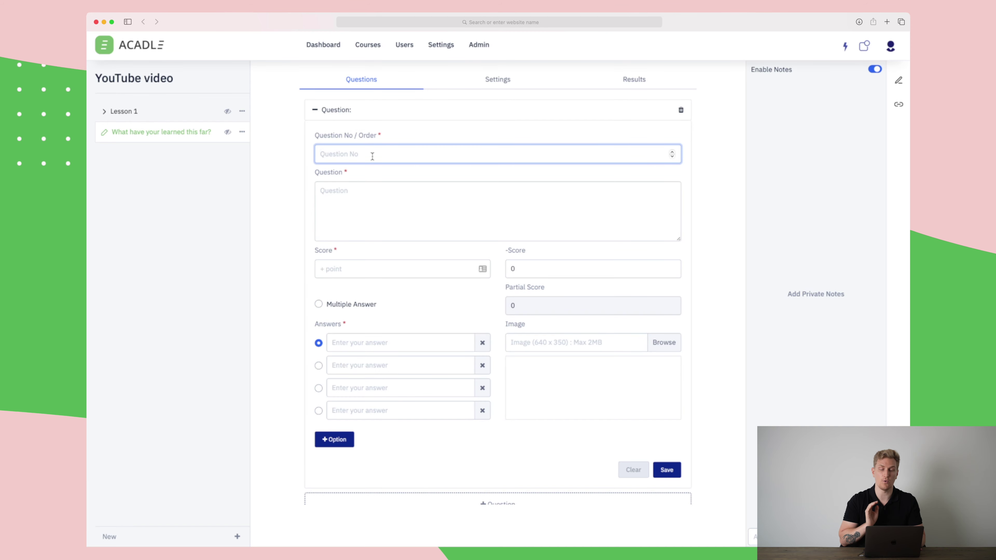
left_click(363, 202)
type("How many lessons does this course have?")
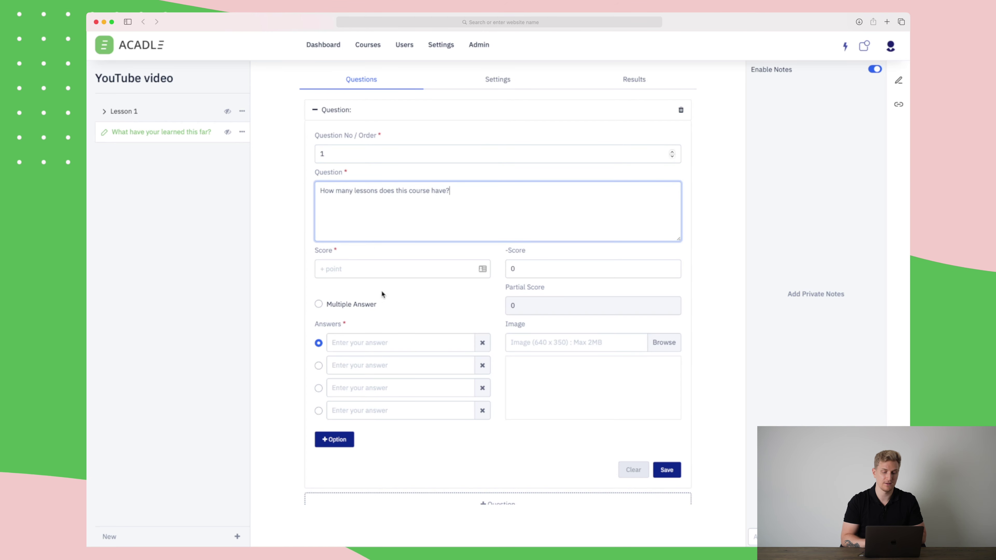
left_click(377, 342)
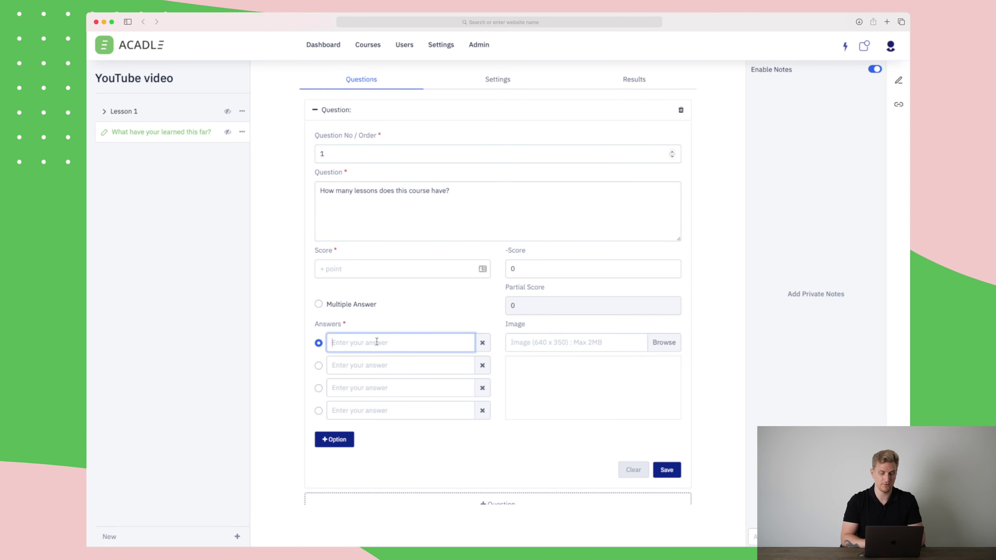
type("1")
key("Tab")
type("2")
key("Tab")
type("3")
key("Tab")
type("4")
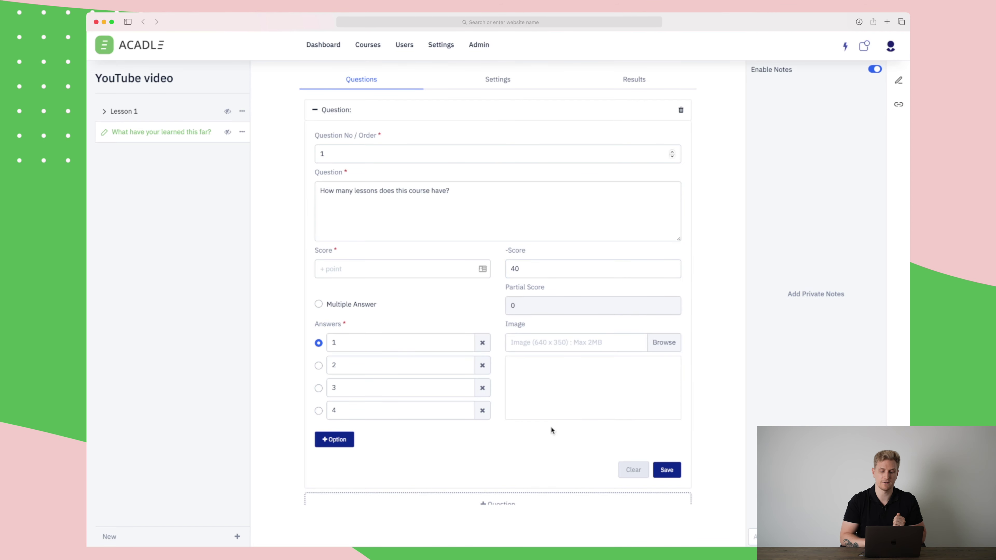
scroll(538, 443, "down", 2)
Add a second question row and give the first question a score of 40.
left_click(508, 477)
scroll(508, 479, "down", 2)
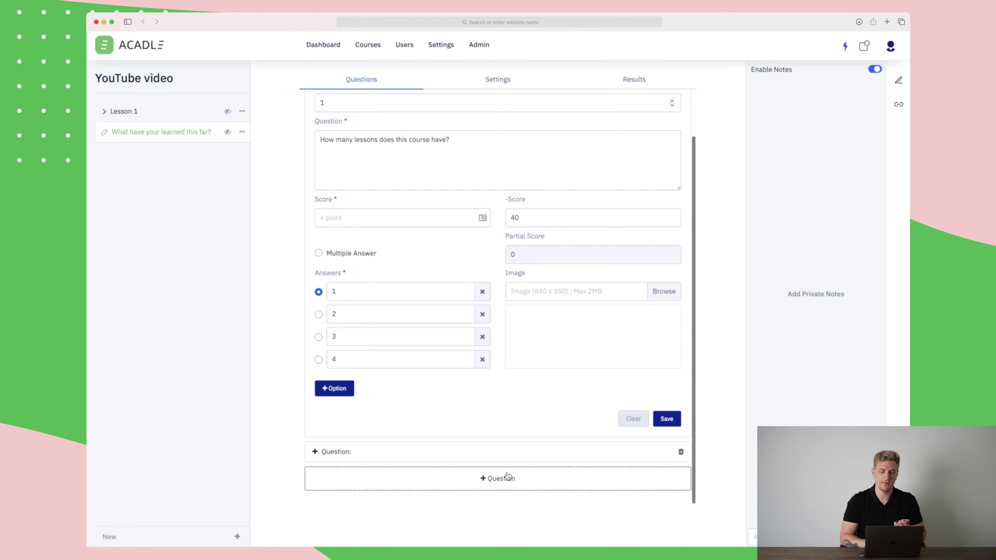
left_click(503, 452)
scroll(503, 353, "up", 4)
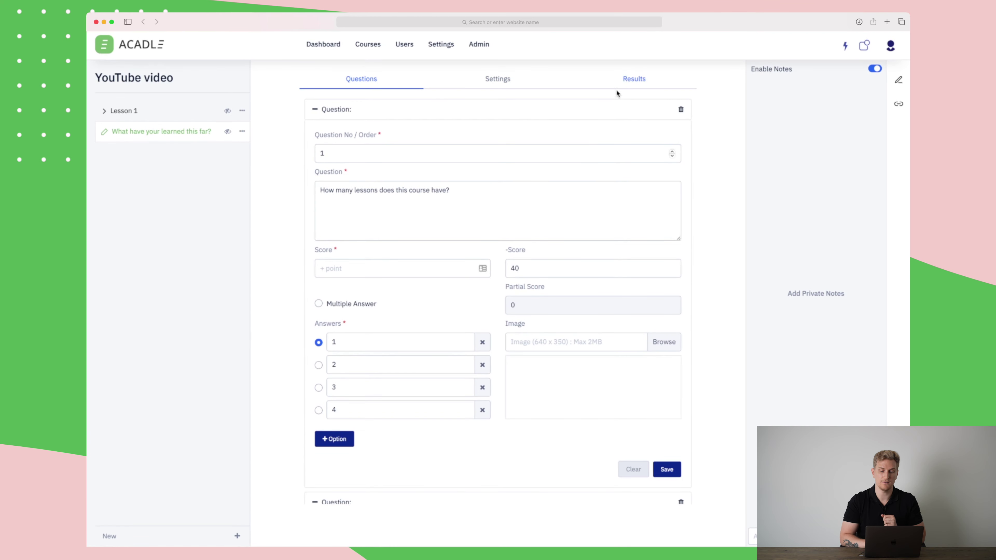
scroll(548, 214, "down", 6)
left_click(669, 391)
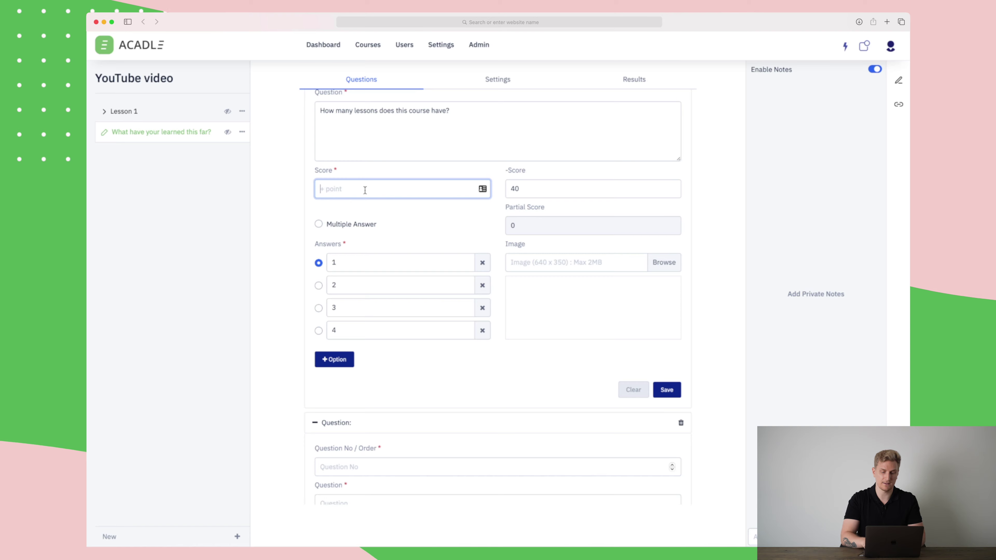
type("40")
scroll(384, 235, "down", 10)
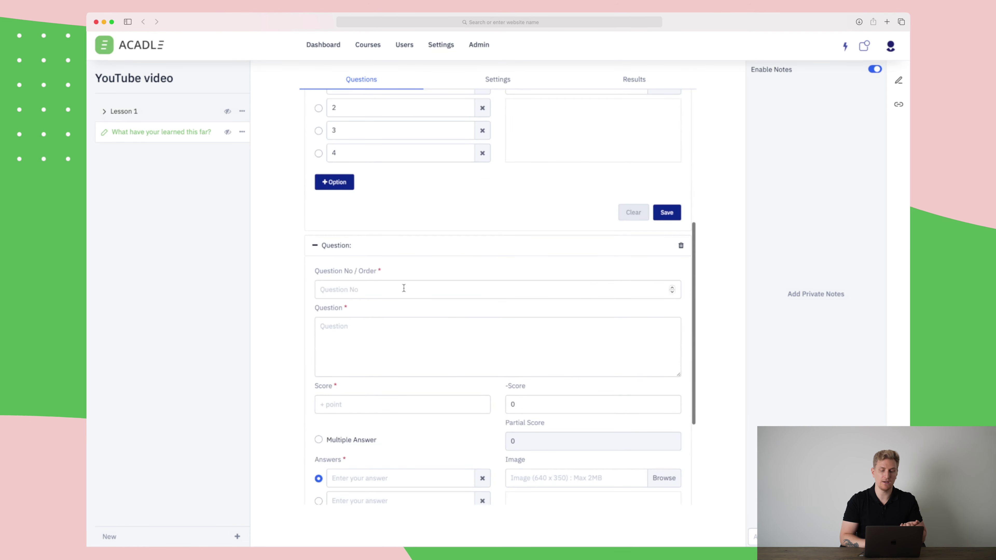
Number the new question 2 and enter 'Question 2' as its text.
left_click(404, 288)
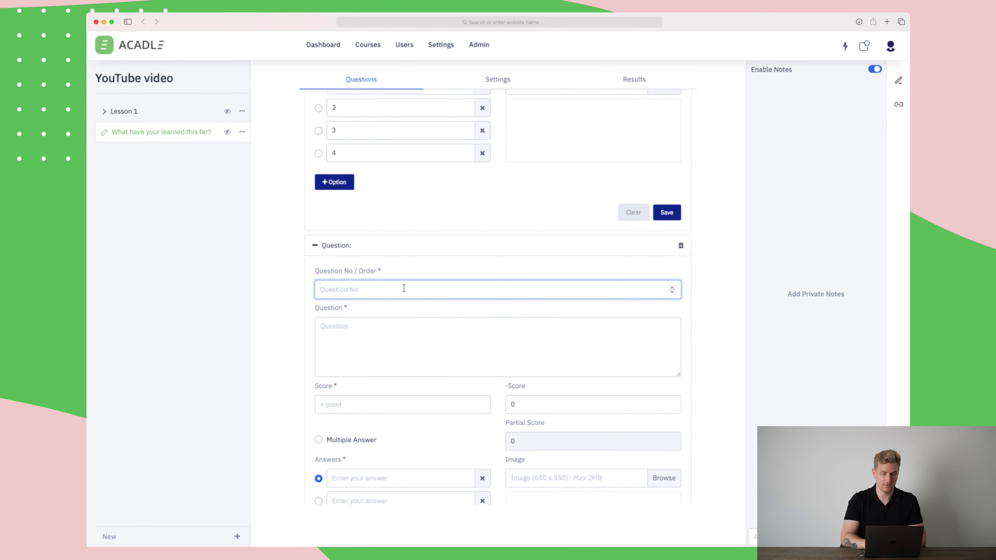
type("2")
left_click(406, 322)
type("Question 2")
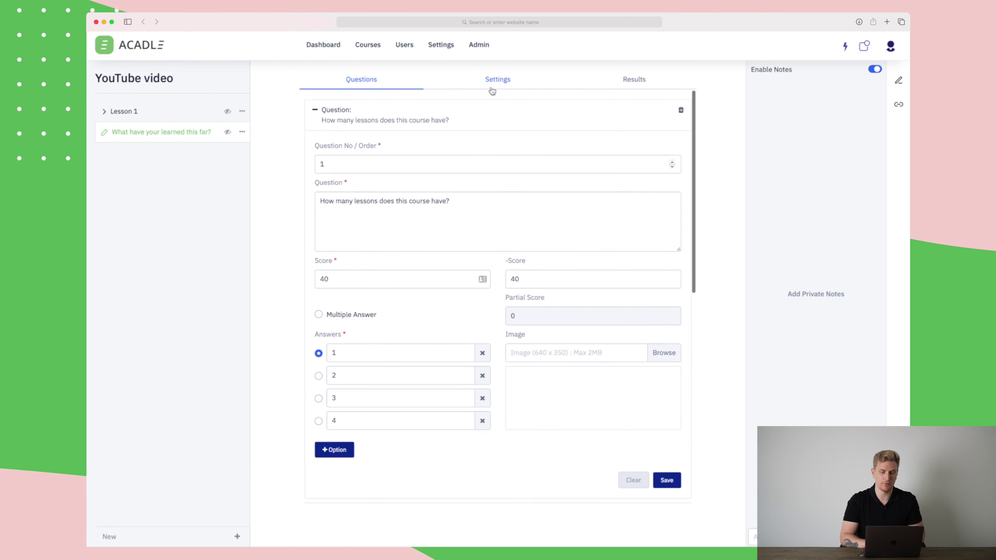
Check the quiz settings and question list, then reopen the quiz to verify both questions.
left_click(493, 81)
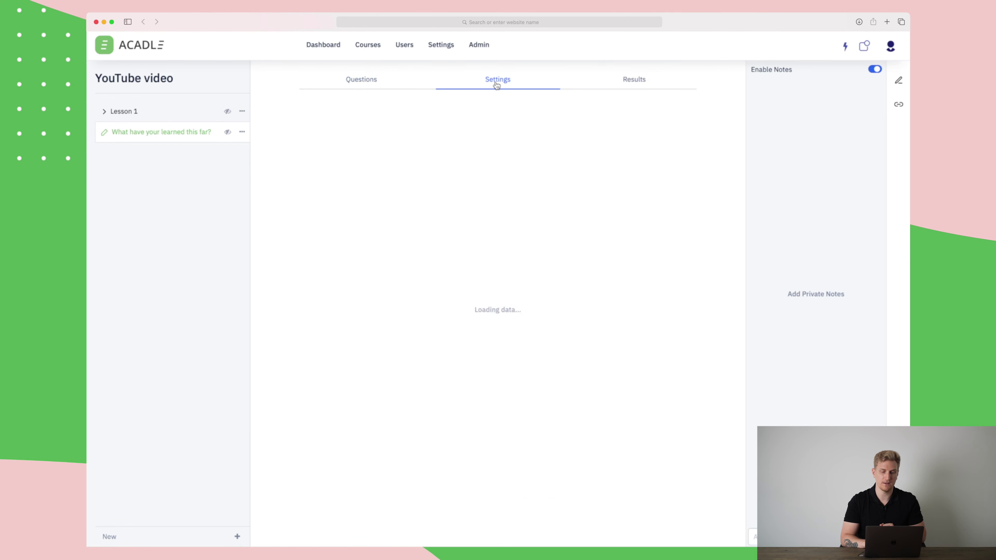
left_click(368, 80)
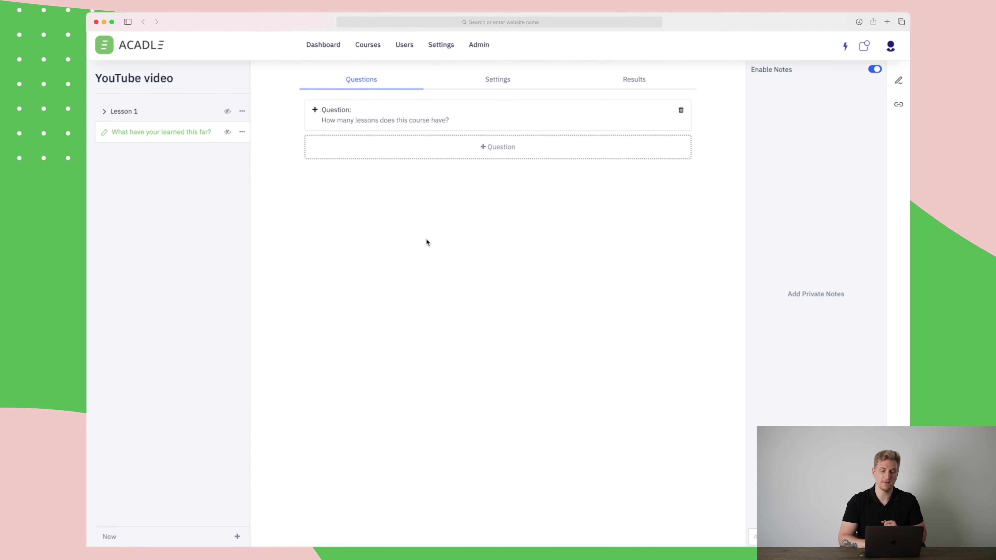
left_click(490, 146)
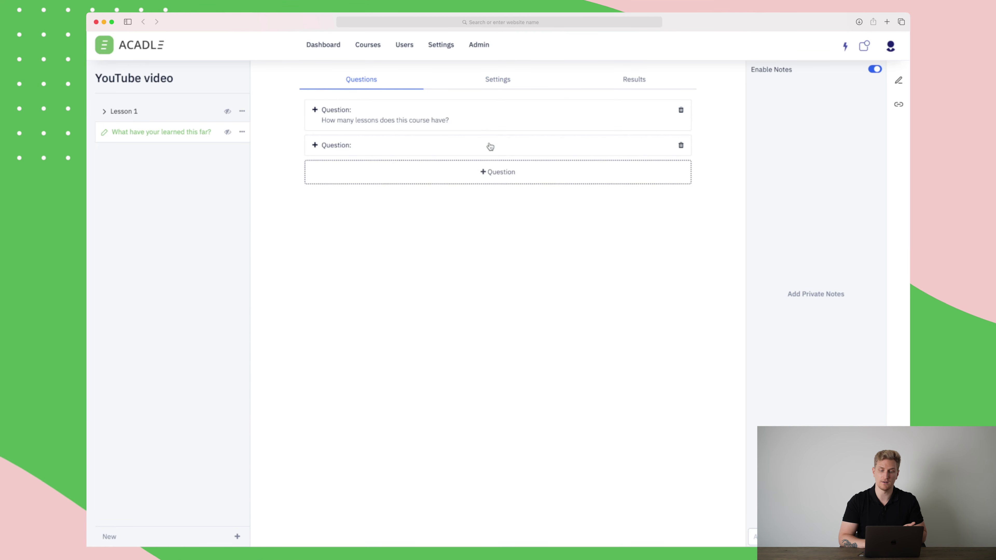
left_click(470, 150)
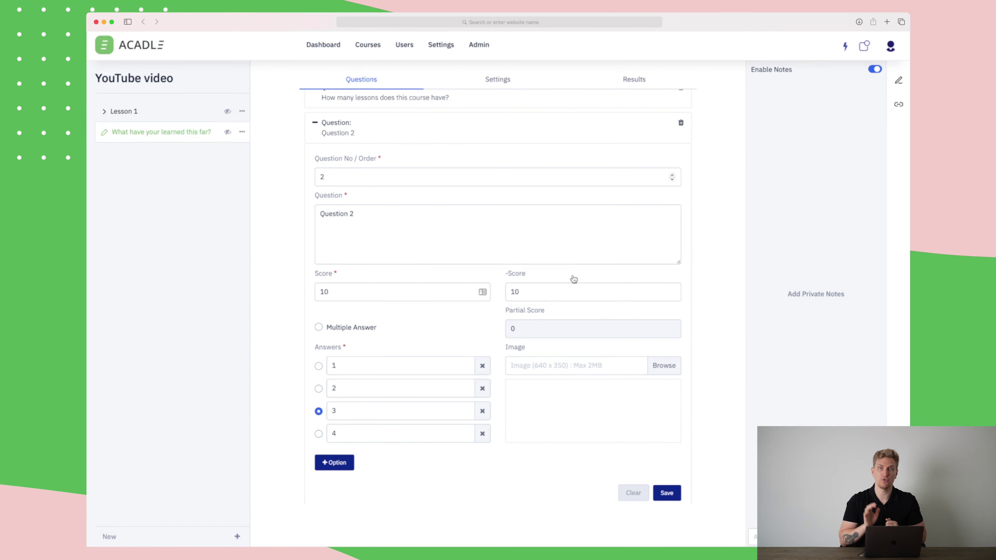
left_click(144, 114)
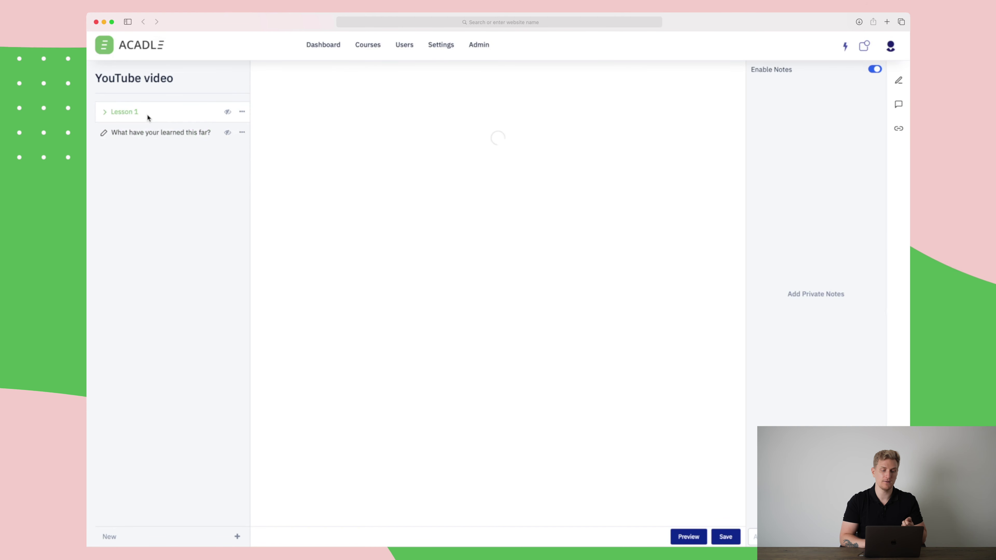
left_click(173, 133)
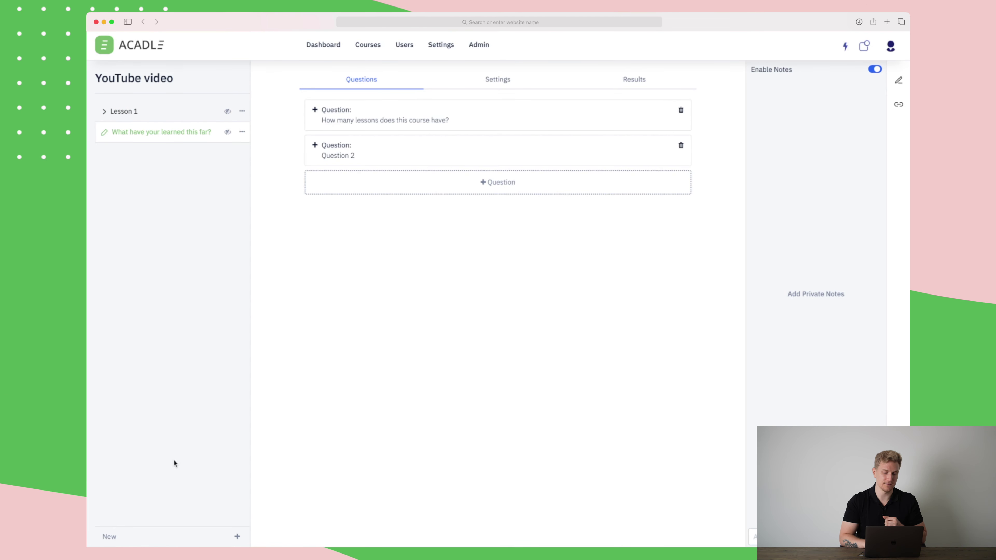
Create a new group titled 'Group 1' and open its Untitled lesson.
left_click(237, 536)
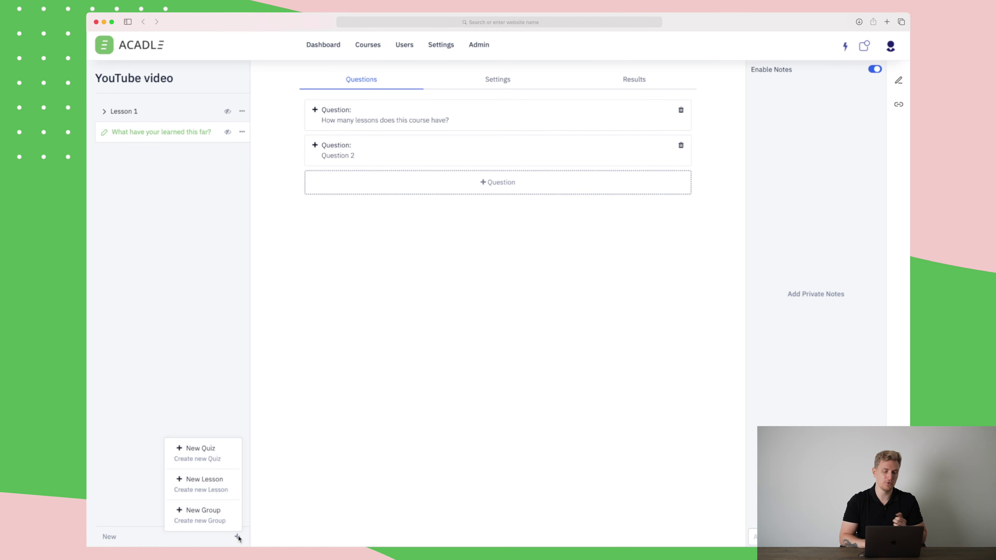
left_click(223, 511)
left_click(365, 154)
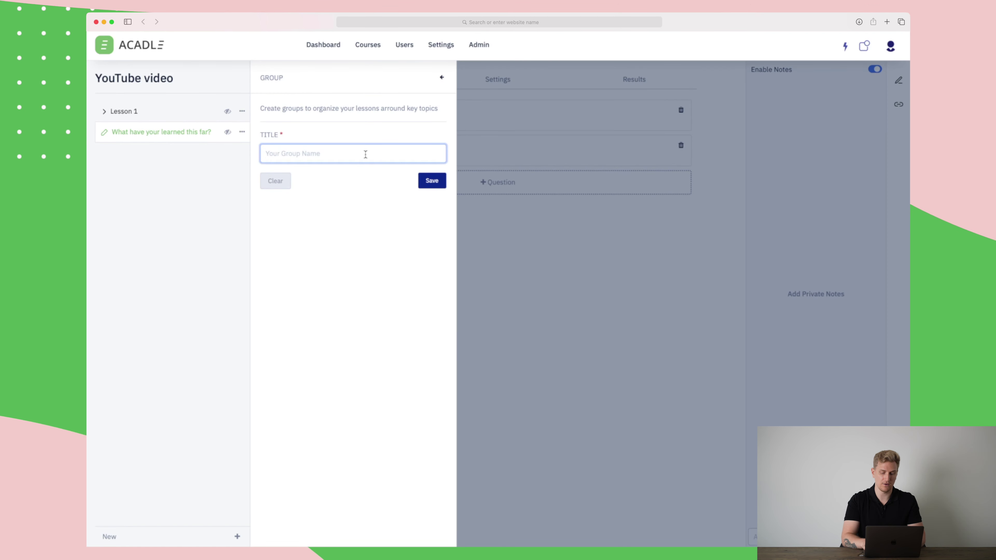
type("Group 1")
key("Return")
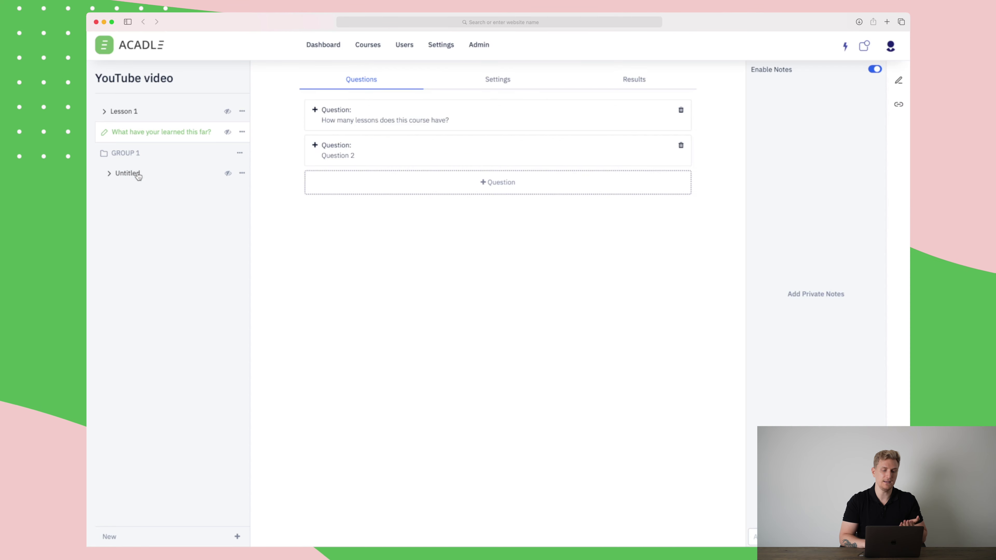
left_click(138, 175)
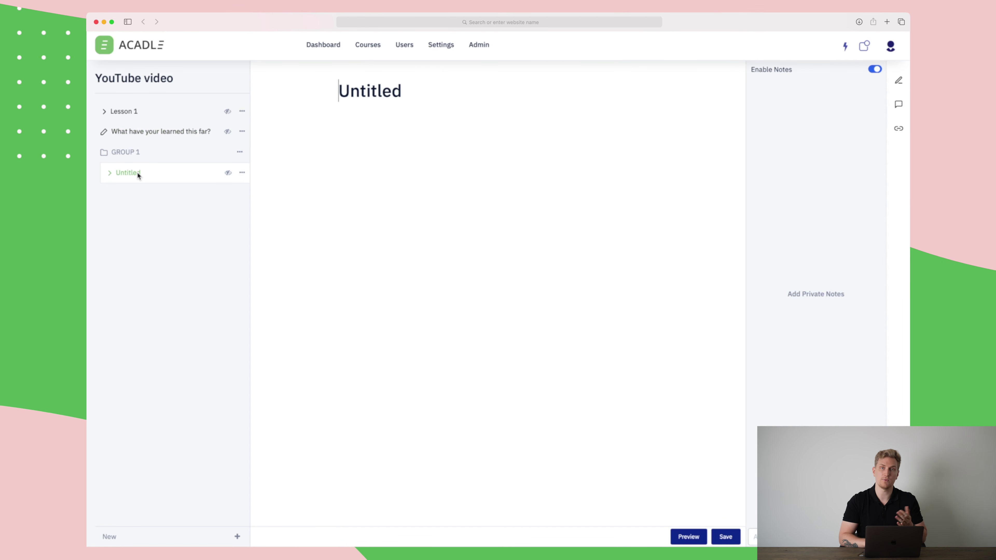
Retitle the group's Untitled lesson to 'Group Lesson 1' and save.
double_click(386, 91)
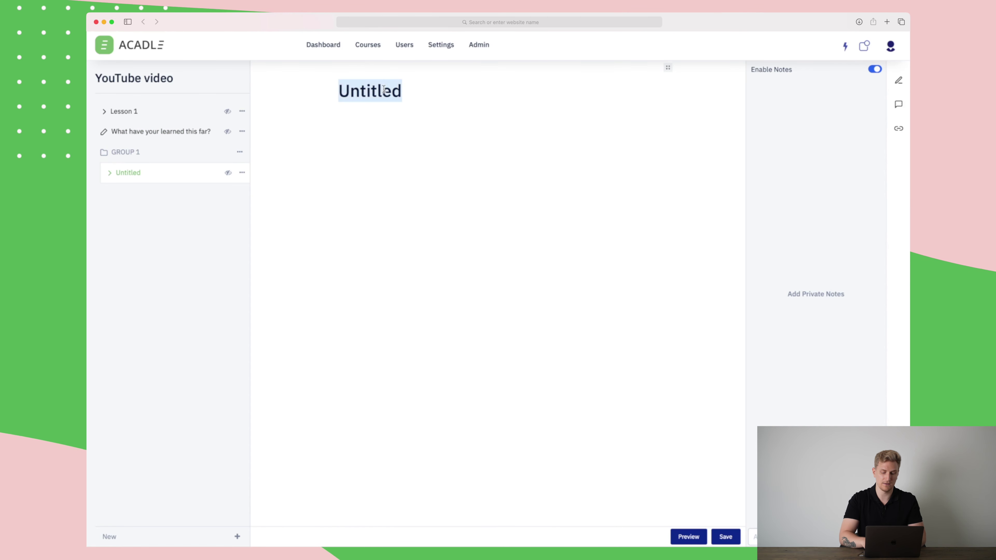
type("Group Lesson 1")
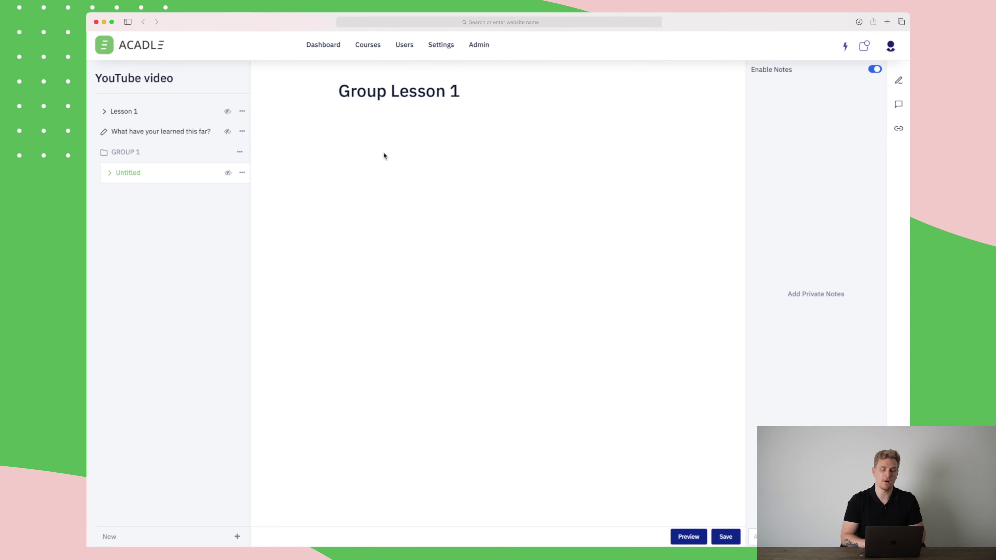
left_click(726, 537)
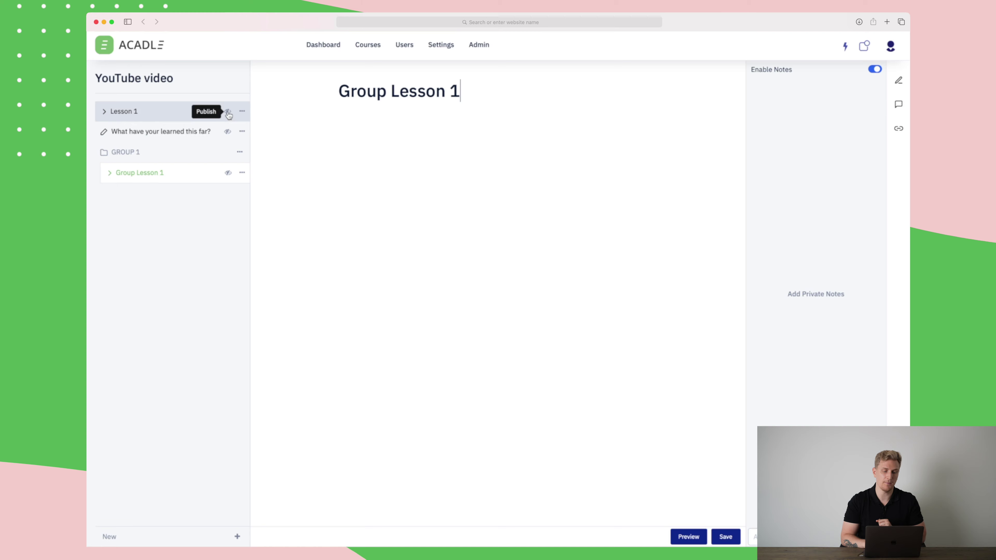
Toggle the eye icons to publish Group Lesson 1, the quiz, and Lesson 1.
left_click(227, 173)
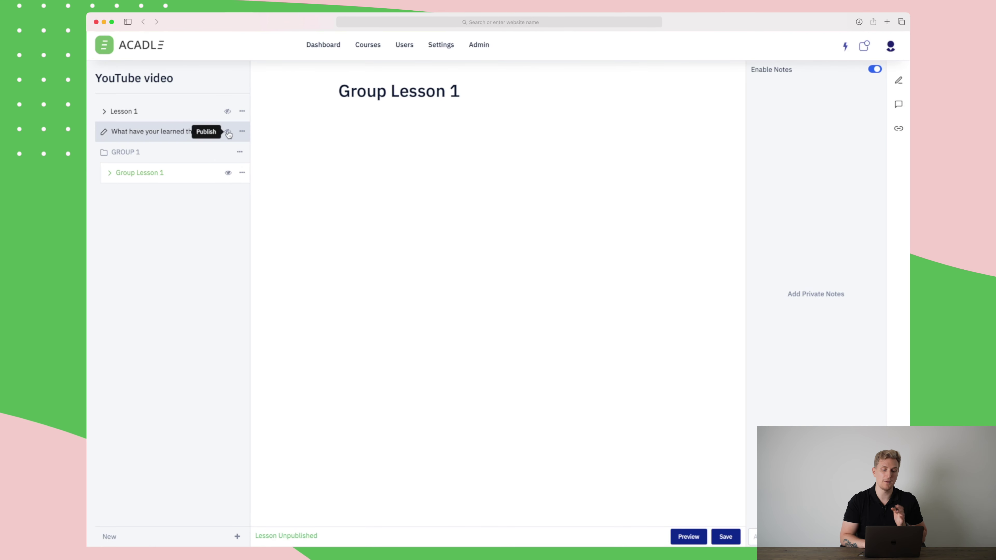
left_click(227, 131)
left_click(227, 112)
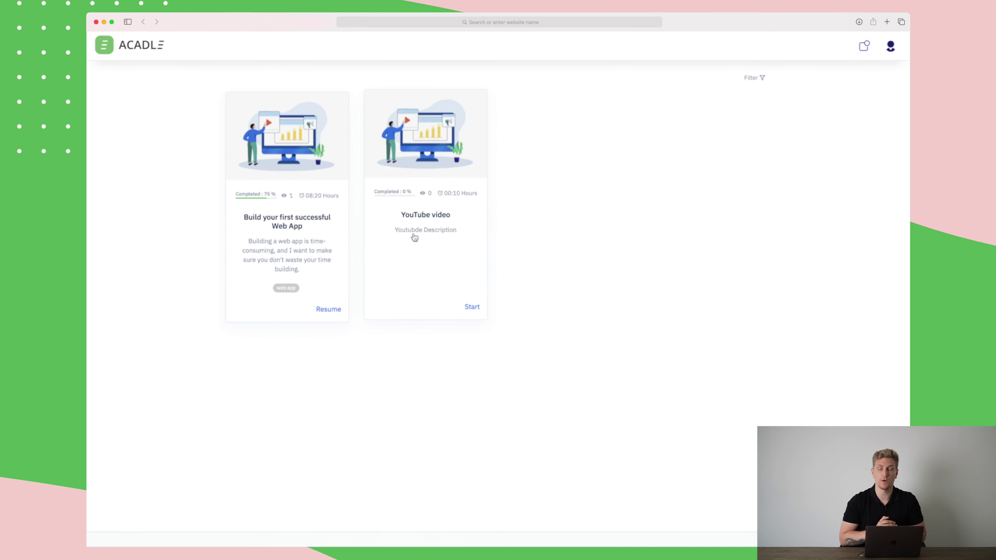
As a student, open the YouTube video course, finish Lesson 1 and start the quiz.
left_click(414, 237)
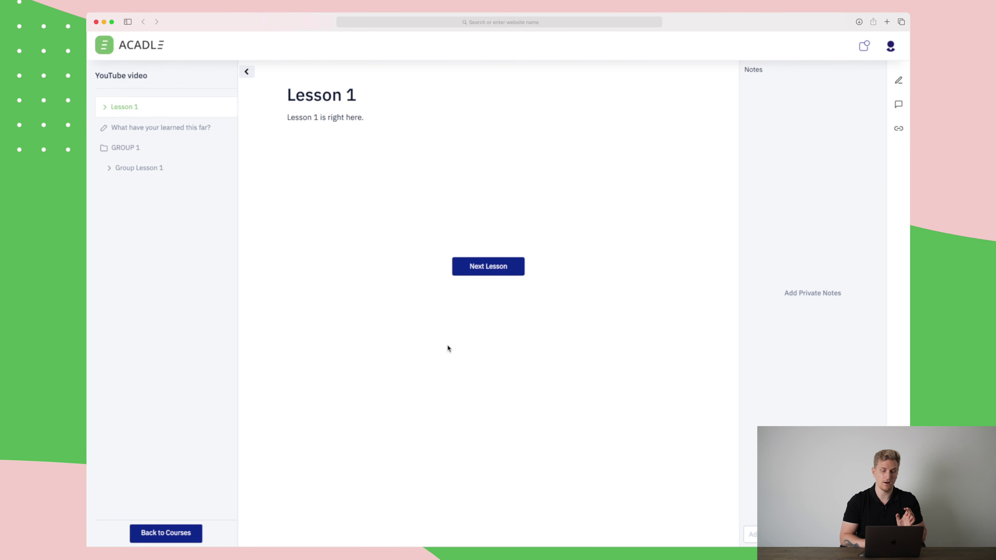
left_click(502, 268)
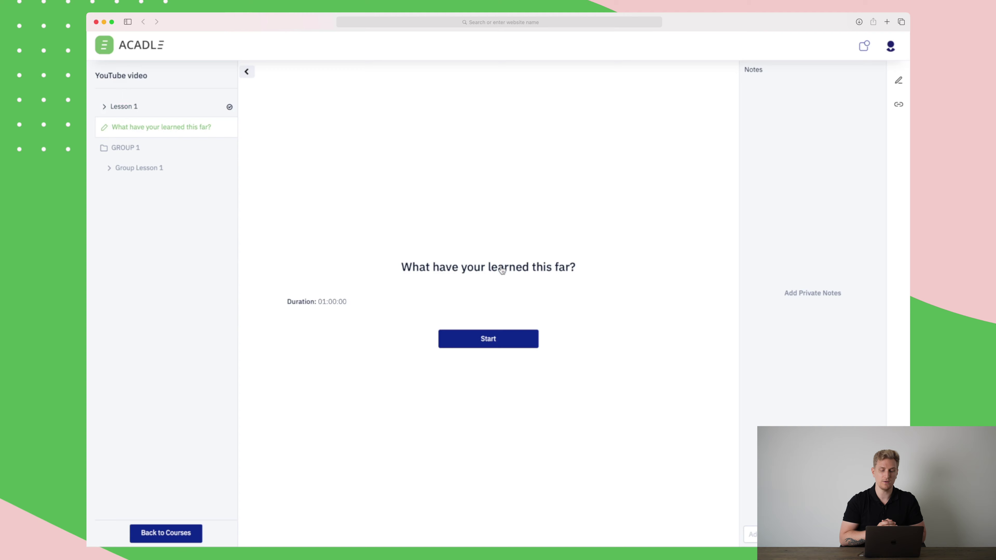
left_click(485, 341)
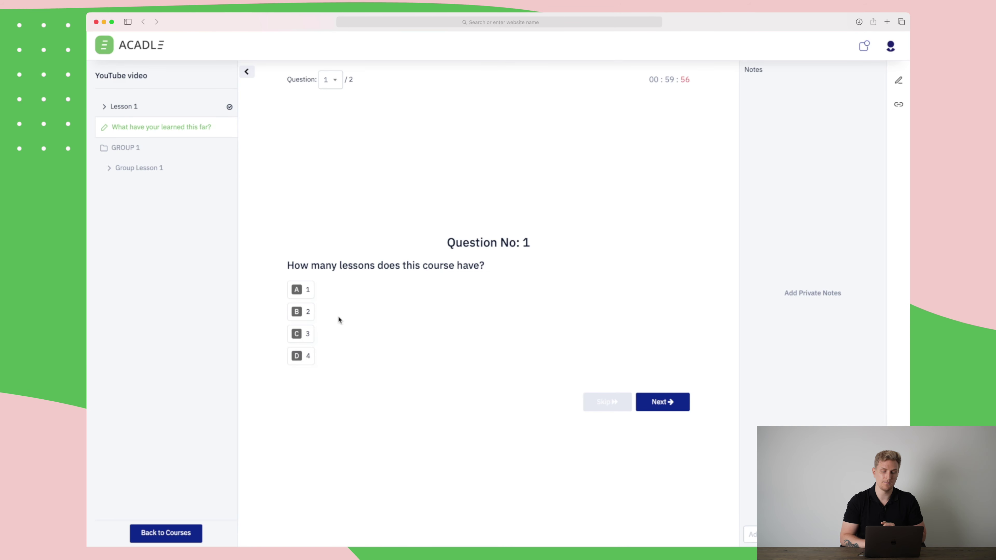
Answer 1 to the first question and 2 to the second, then submit the quiz.
left_click(296, 290)
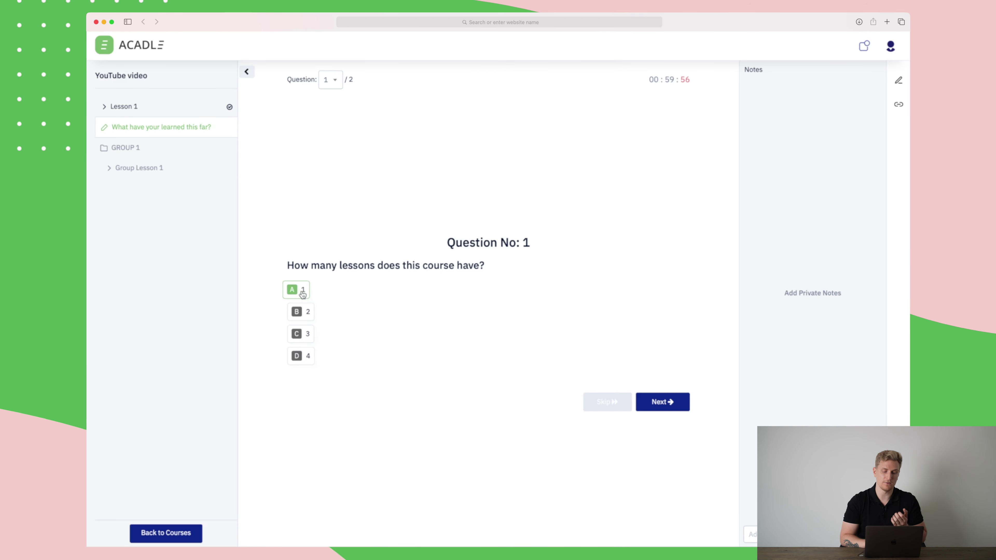
left_click(663, 402)
left_click(301, 310)
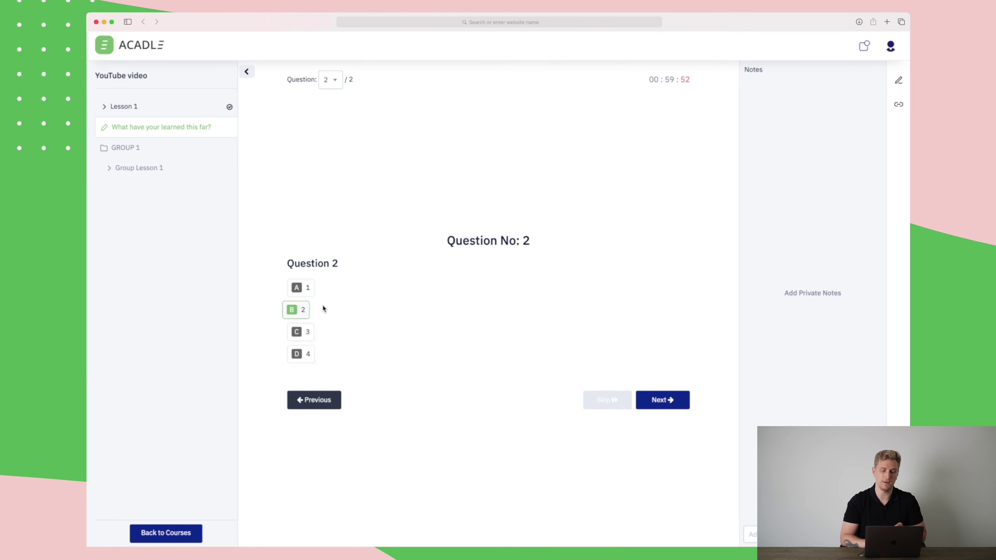
left_click(667, 402)
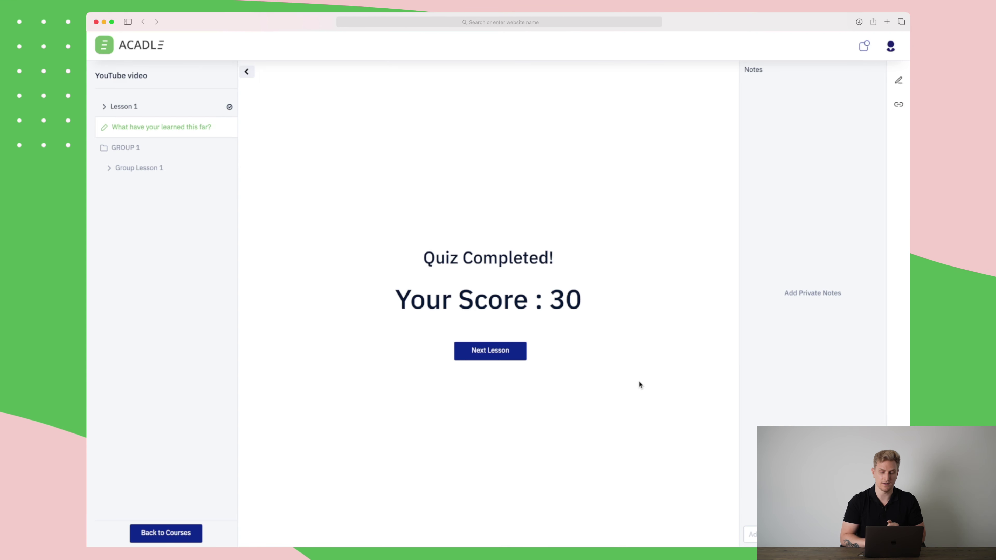
Move on to Group Lesson 1, finish the course and select five stars.
left_click(501, 353)
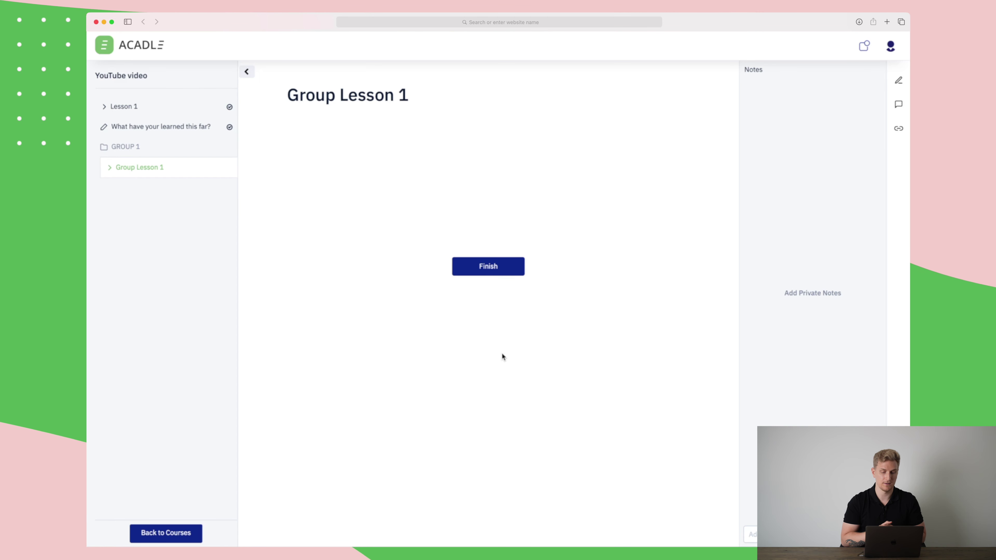
left_click(485, 265)
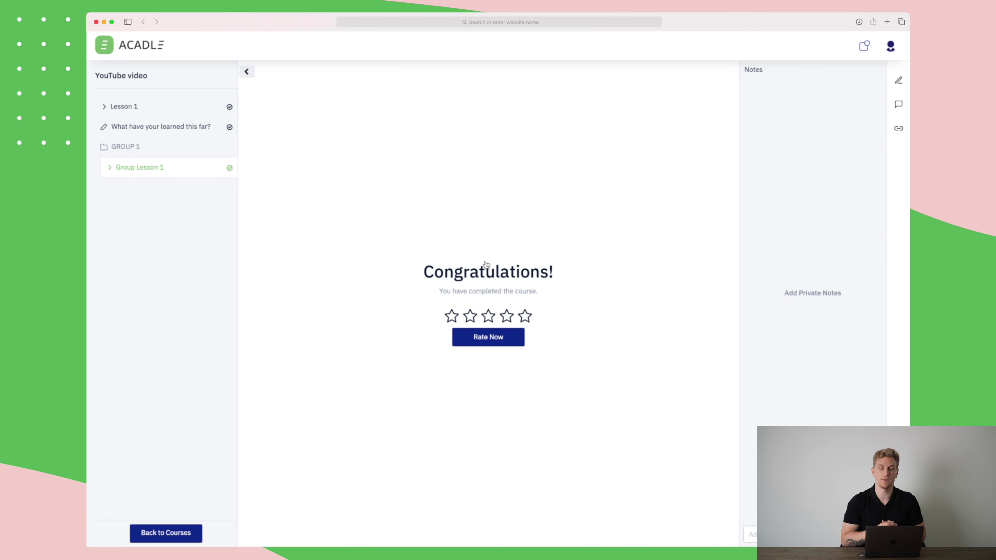
left_click(525, 316)
Submit the five-star course rating with Rate Now.
left_click(505, 338)
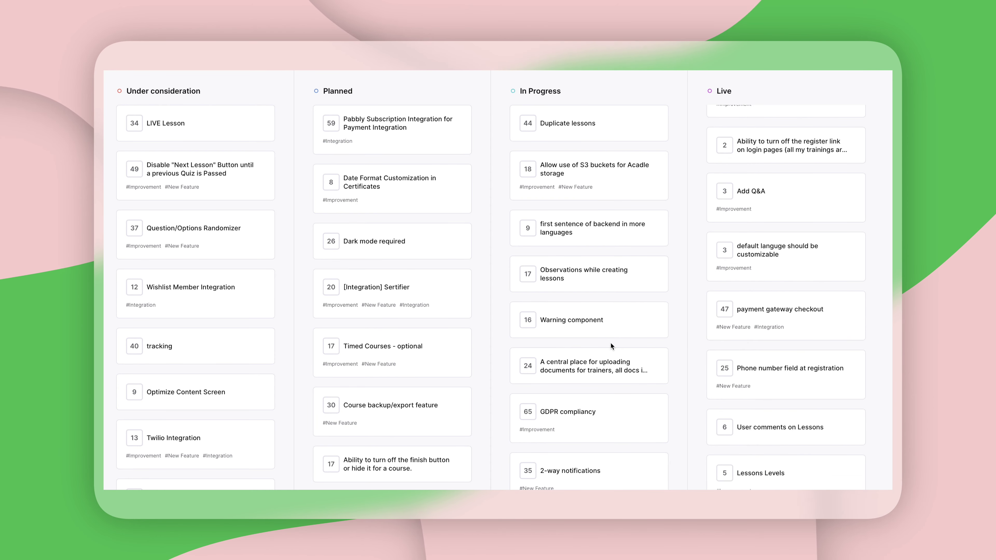
scroll(611, 346, "down", 4)
scroll(778, 338, "down", 3)
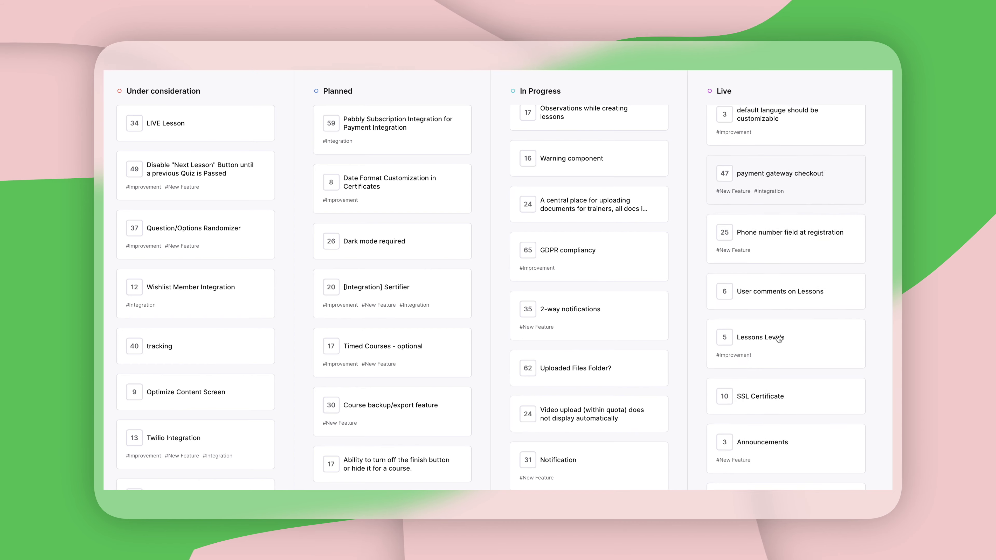
scroll(779, 338, "down", 3)
scroll(377, 326, "down", 10)
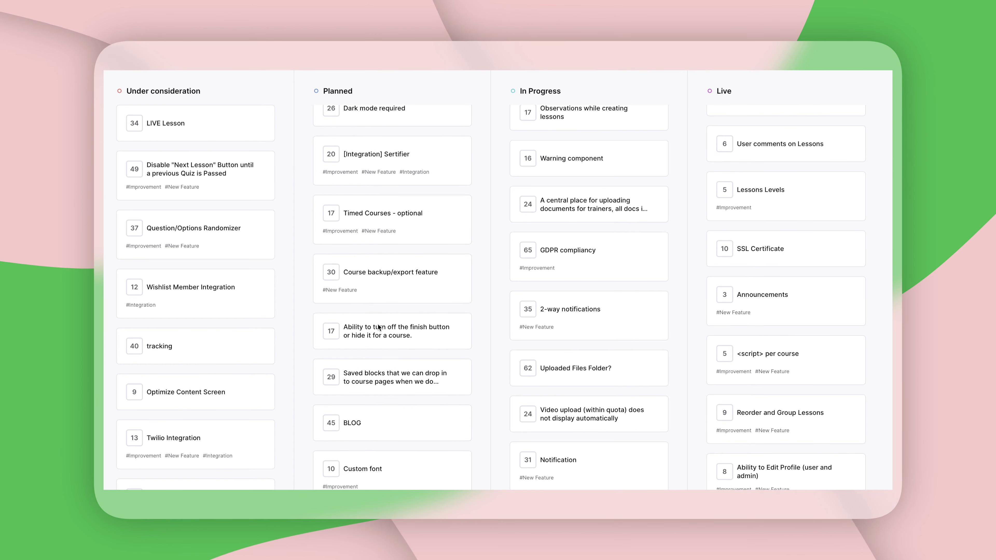
scroll(378, 328, "down", 10)
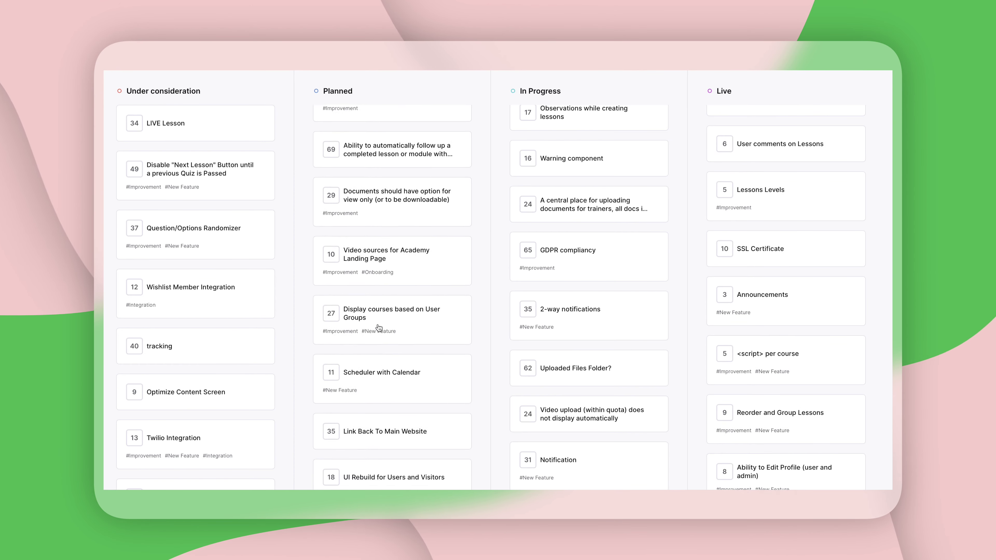
scroll(378, 328, "down", 8)
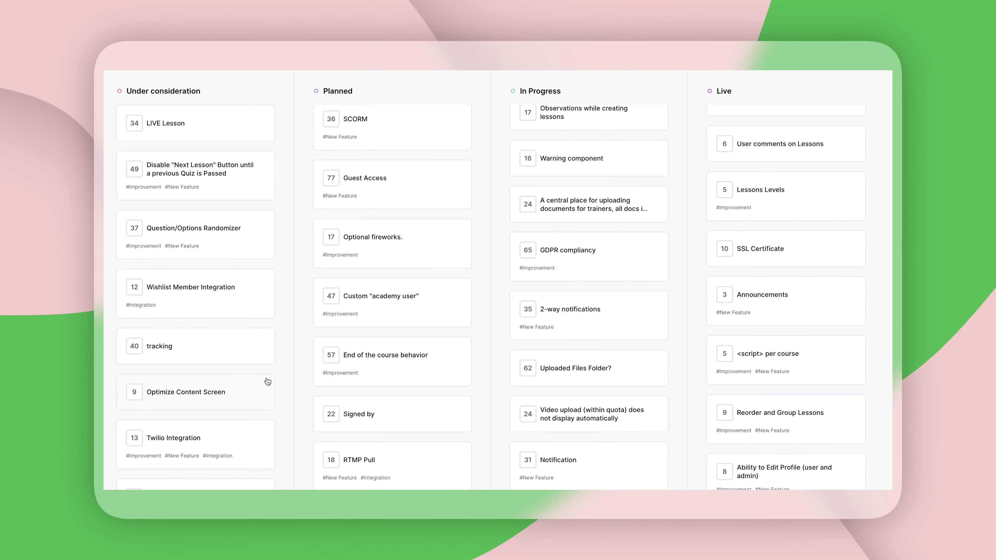
scroll(288, 377, "down", 5)
scroll(288, 378, "down", 12)
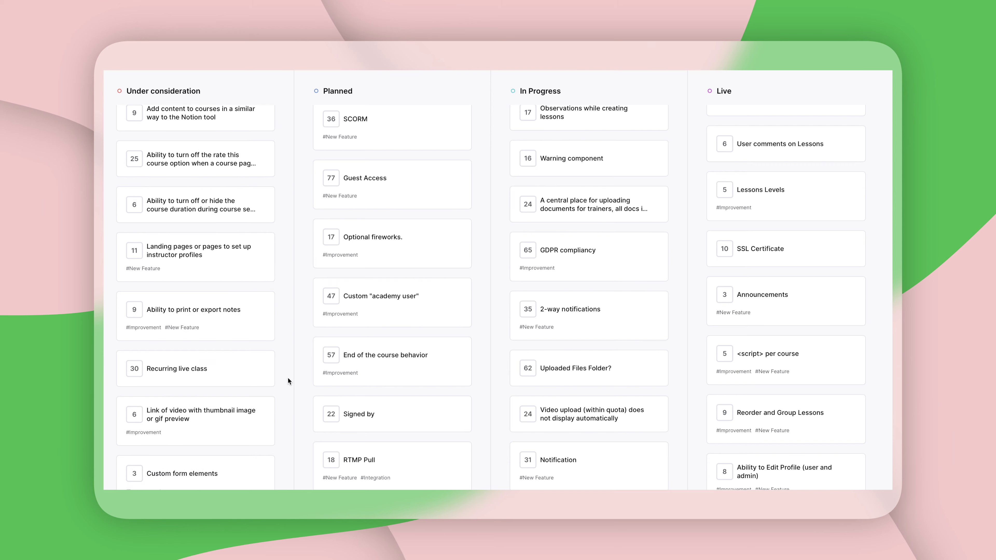
scroll(288, 377, "down", 15)
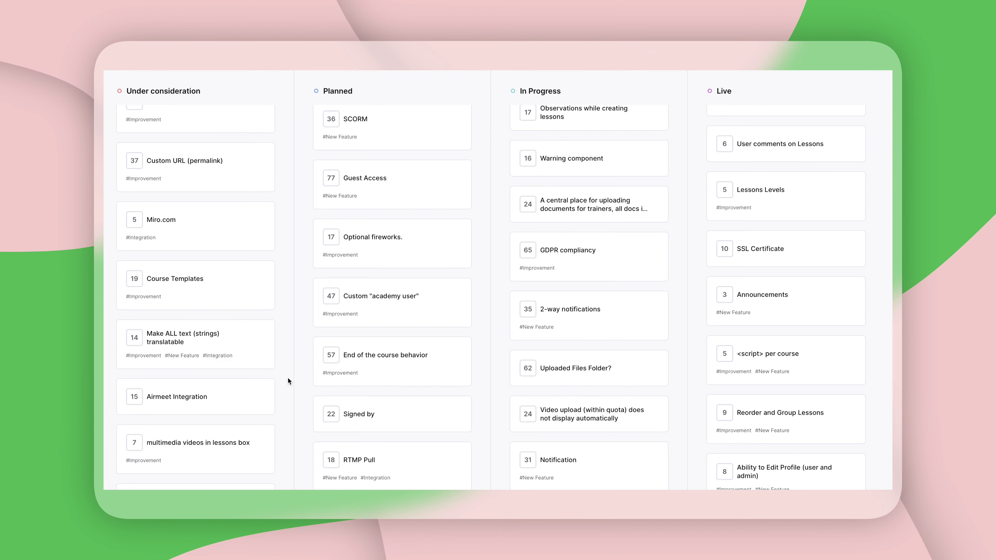